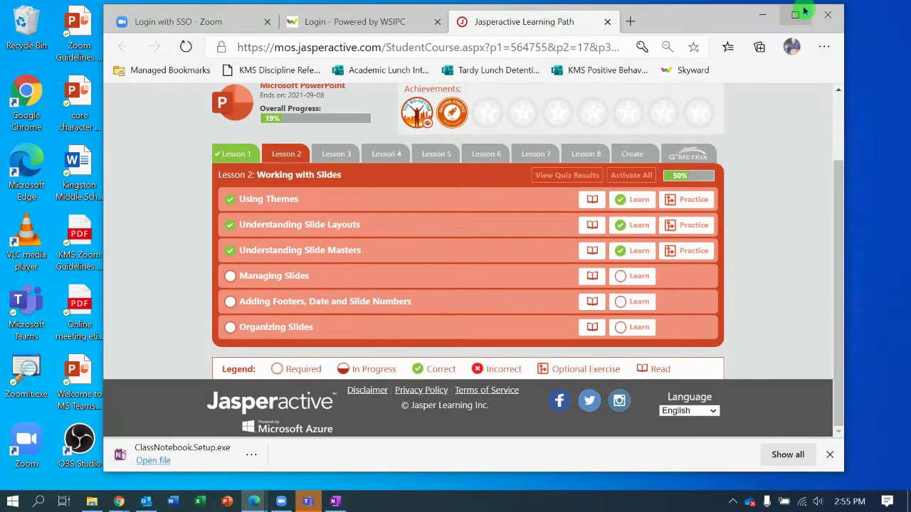
Step: Launch the Managing Slides learn exercise, enlarge the PowerPoint window, and create a new blank presentation
{"action": "left_click", "coordinate": [624, 277]}
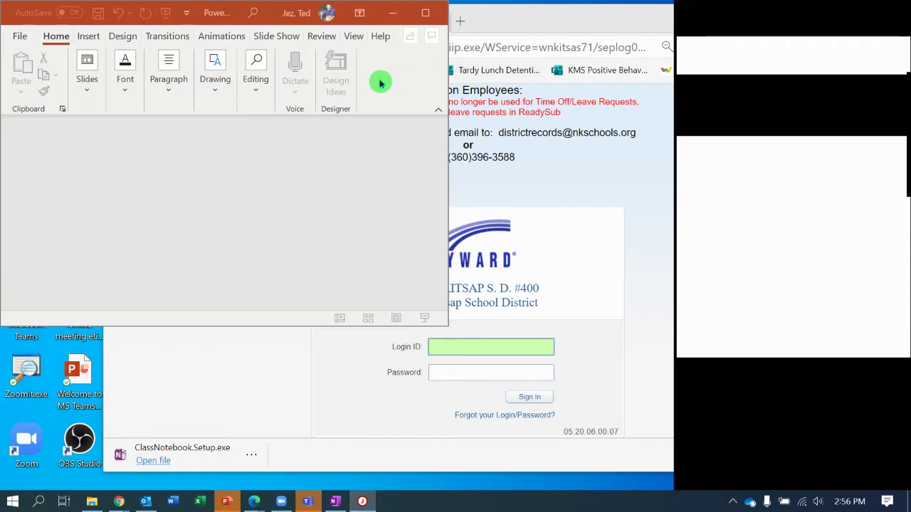
{"action": "left_click_drag", "start_coordinate": [448, 325], "coordinate": [662, 482]}
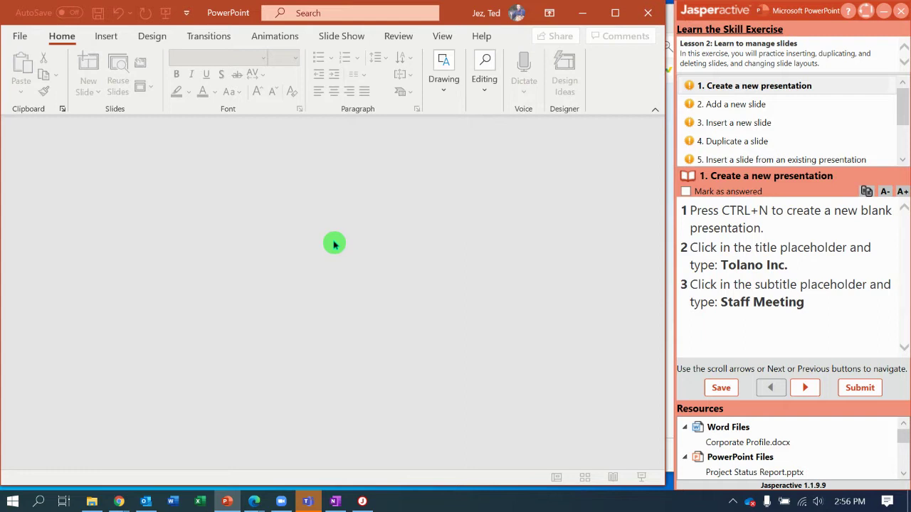
{"action": "key", "text": "ctrl+n"}
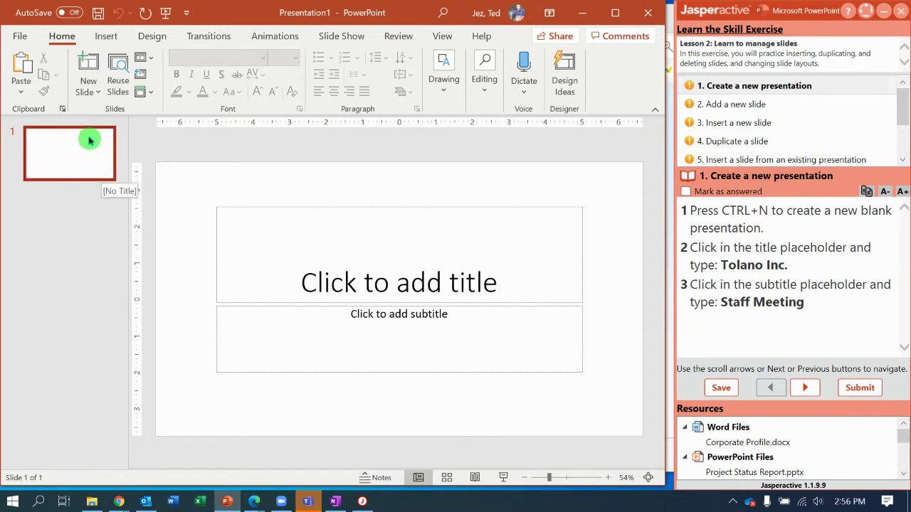
{"action": "left_click", "coordinate": [18, 38]}
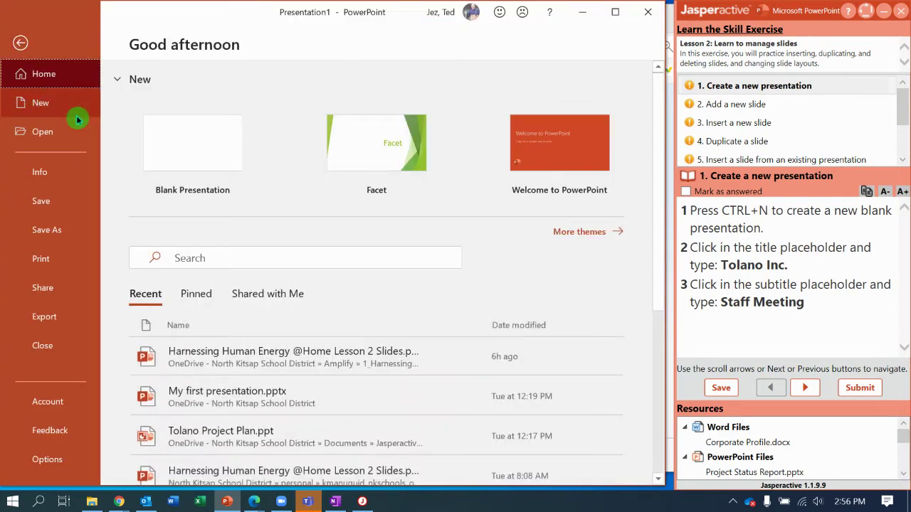
{"action": "left_click", "coordinate": [22, 43]}
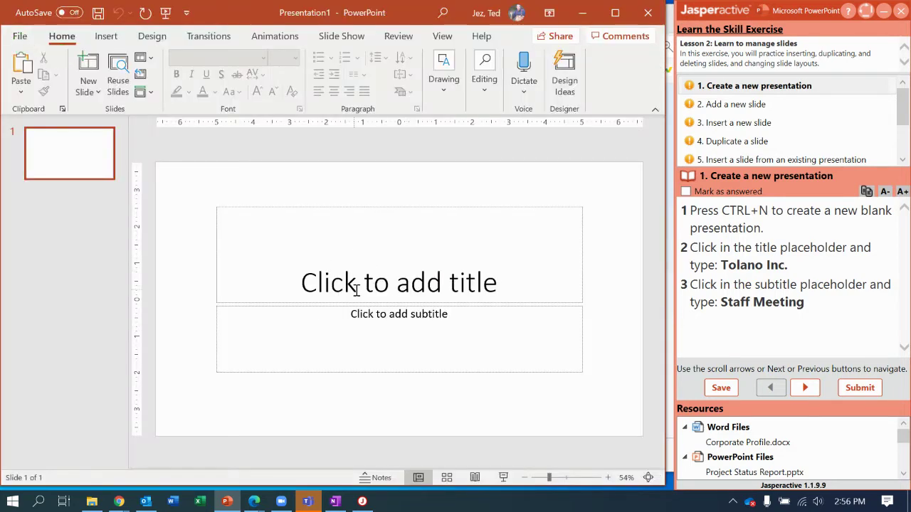
Step: Enter "Tolano Inc." as the title and "Staff Meeting" as the subtitle of the first slide
{"action": "left_click", "coordinate": [438, 274]}
{"action": "type", "text": "To"}
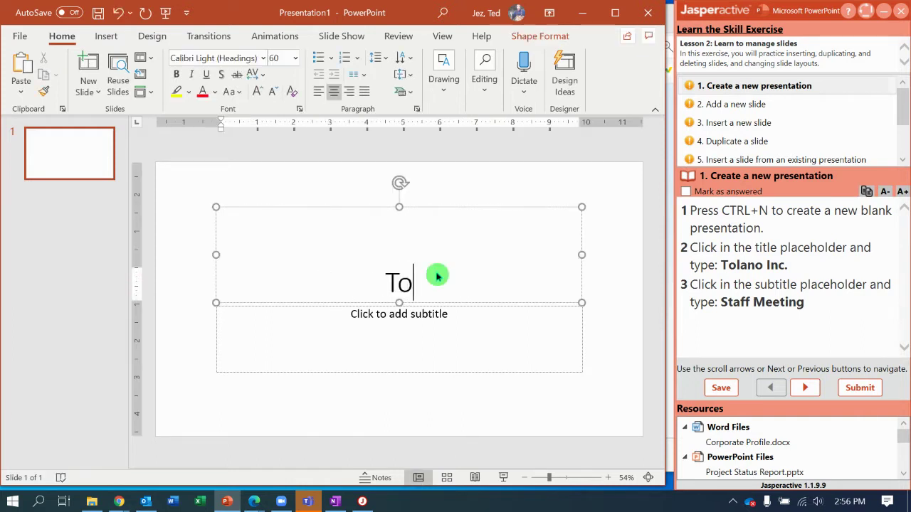
{"action": "type", "text": "lano Inc."}
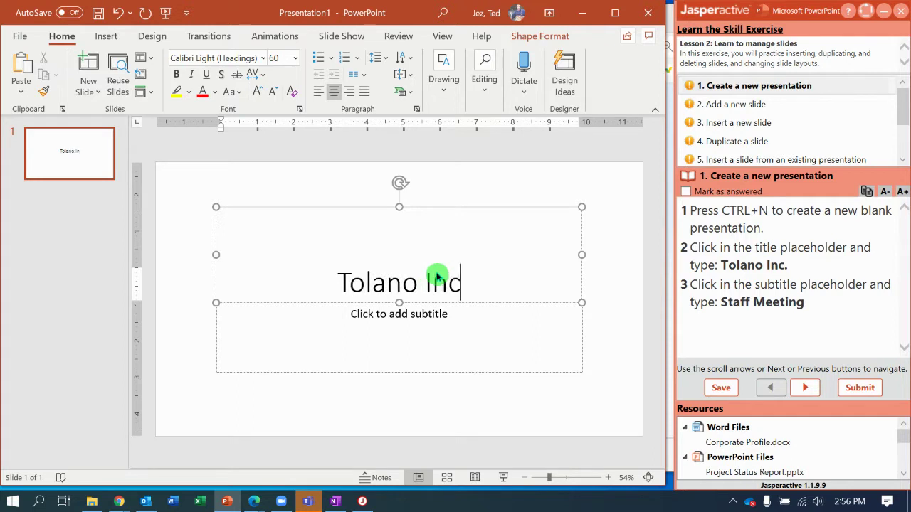
{"action": "left_click", "coordinate": [396, 320]}
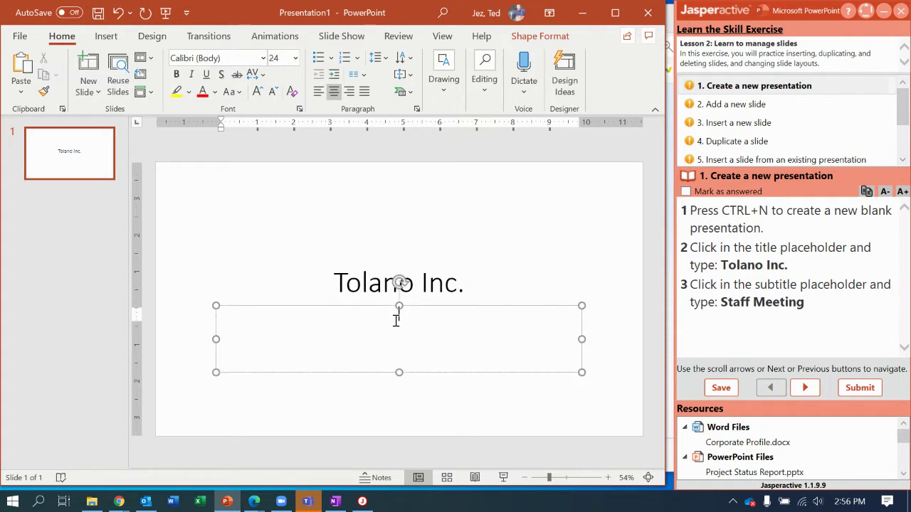
{"action": "type", "text": "Staff Meeting"}
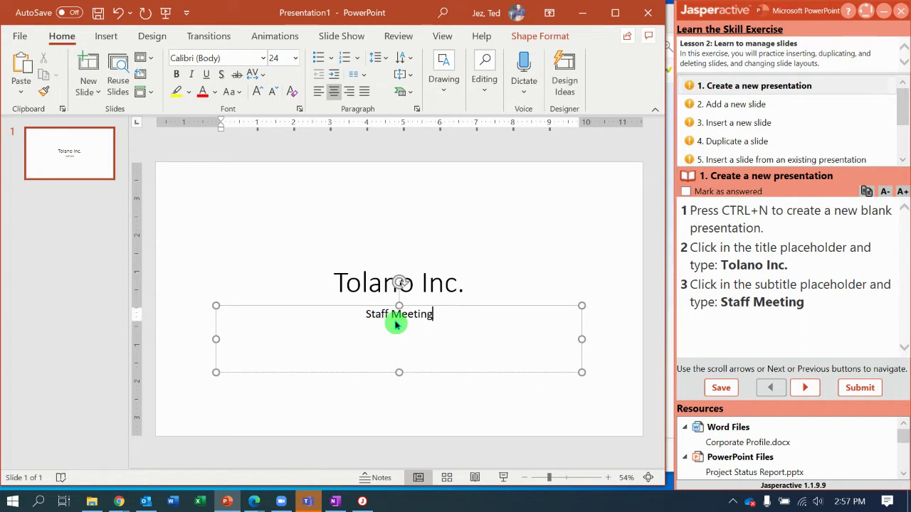
Step: Go to exercise task 2 and add a new slide with the default layout after the title slide
{"action": "left_click", "coordinate": [828, 109]}
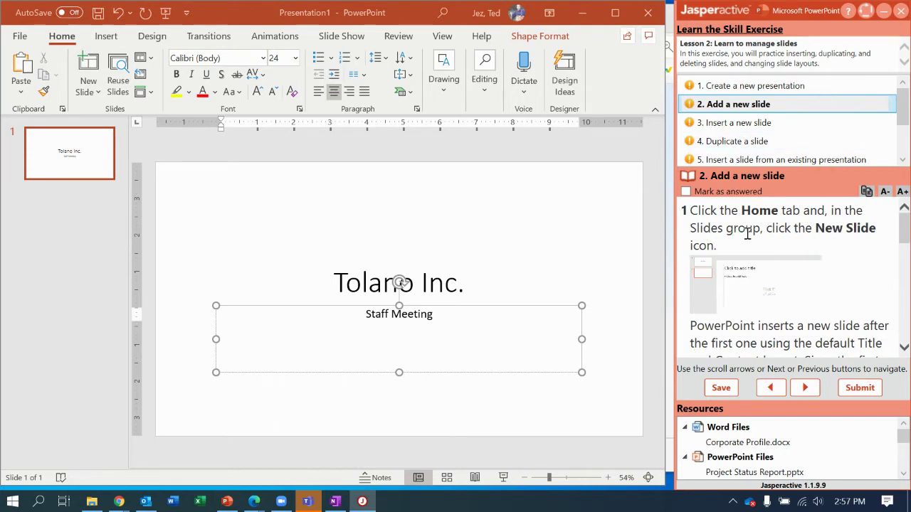
{"action": "left_click", "coordinate": [67, 36]}
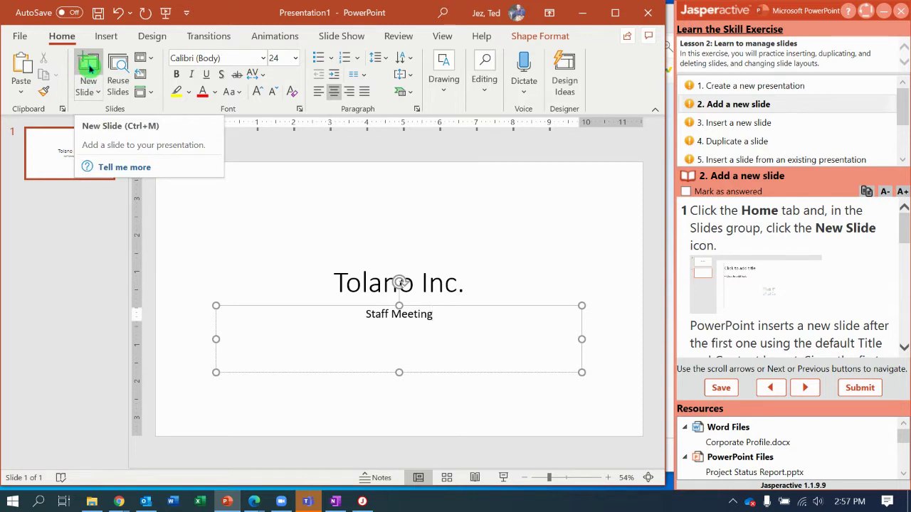
{"action": "left_click", "coordinate": [89, 68]}
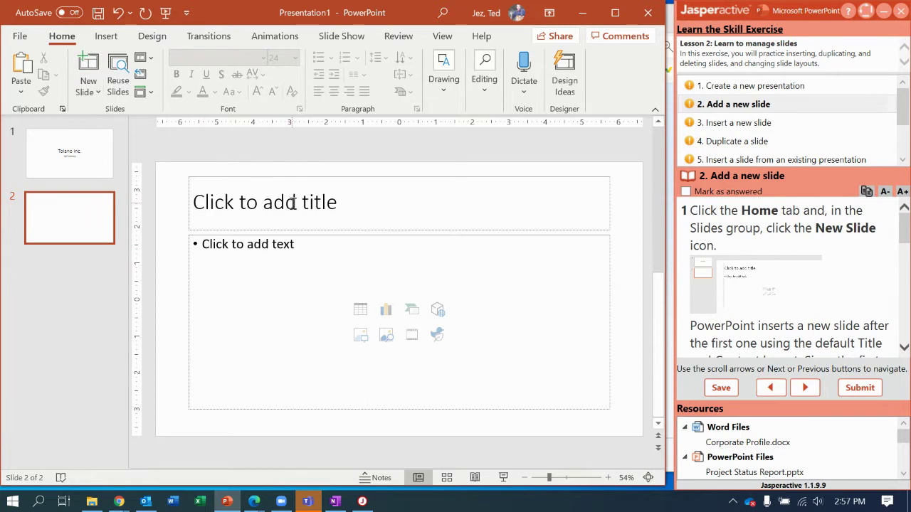
Step: Read on in the task instructions and title the second slide "Agenda"
{"action": "left_click", "coordinate": [906, 257]}
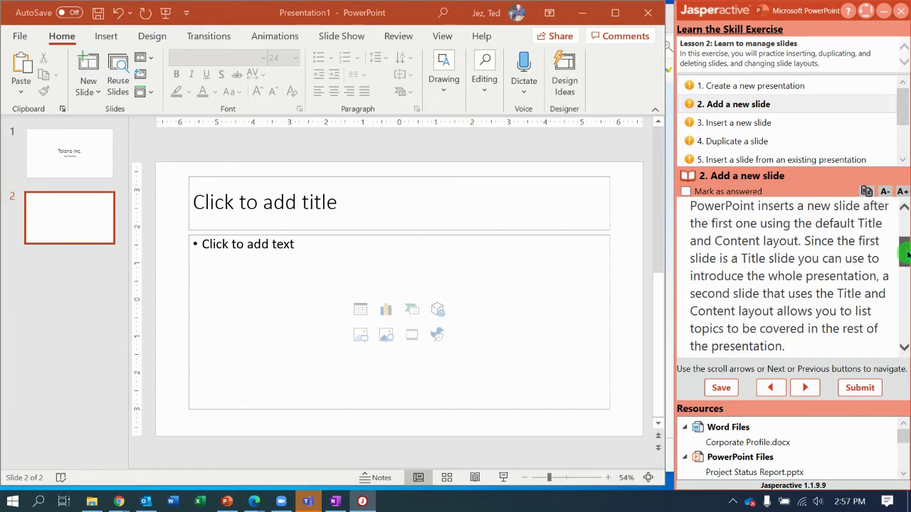
{"action": "left_click_drag", "start_coordinate": [907, 257], "coordinate": [907, 276]}
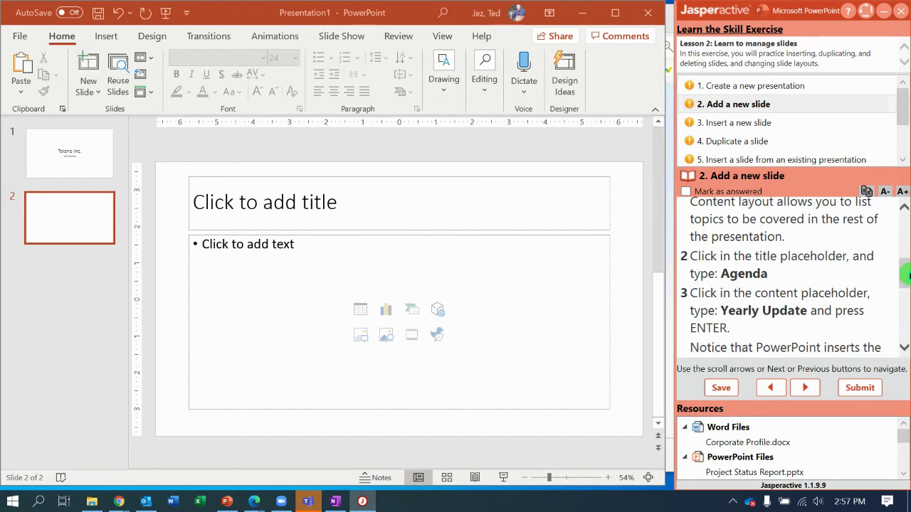
{"action": "left_click", "coordinate": [293, 198]}
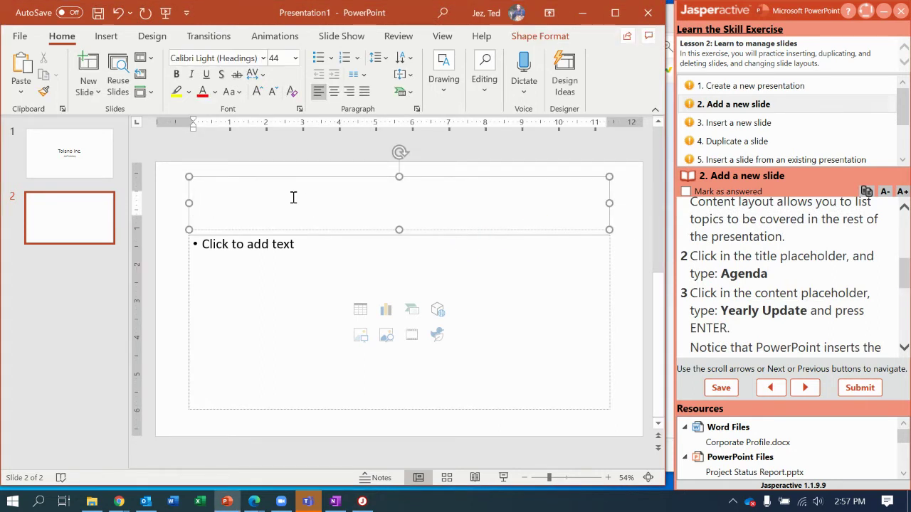
{"action": "type", "text": "A"}
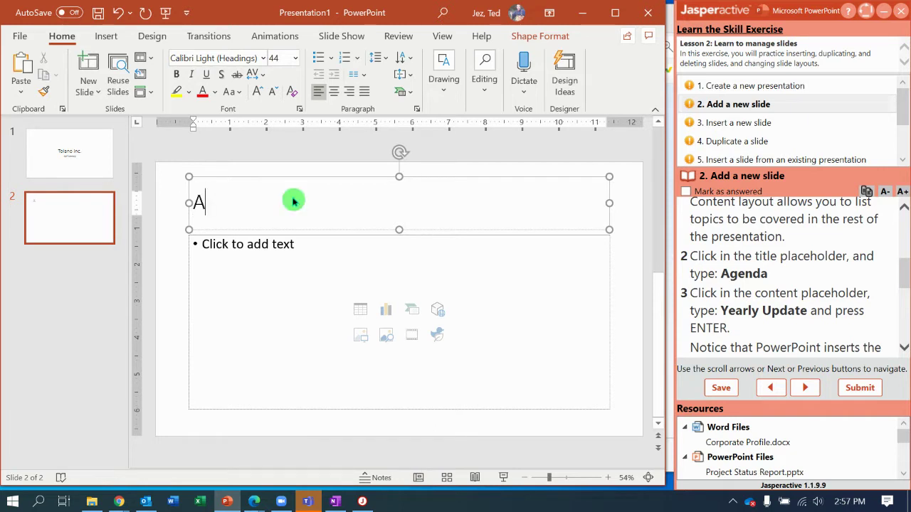
{"action": "type", "text": "genda"}
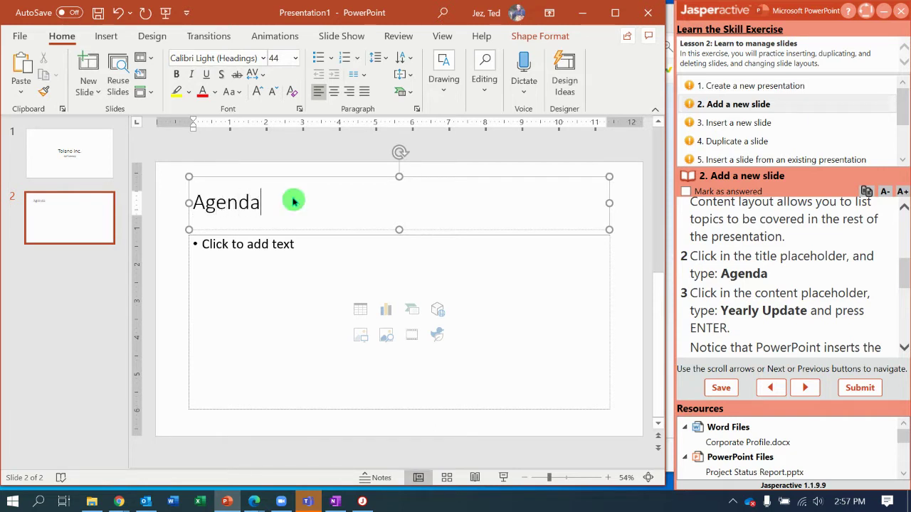
Step: Enter the bullets "Yearly Update" and "Department Updates" in the Agenda slide's content placeholder
{"action": "left_click", "coordinate": [251, 244]}
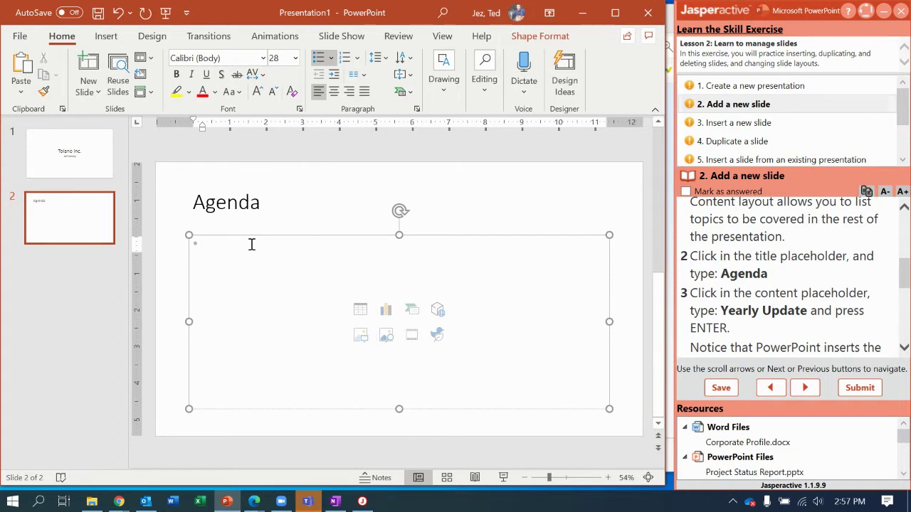
{"action": "type", "text": "Yearly"}
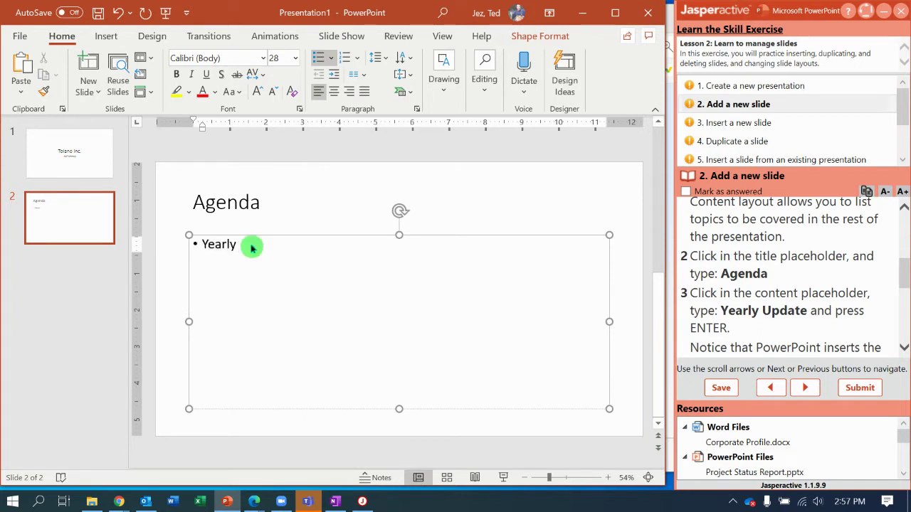
{"action": "type", "text": " Update"}
{"action": "key", "text": "Return"}
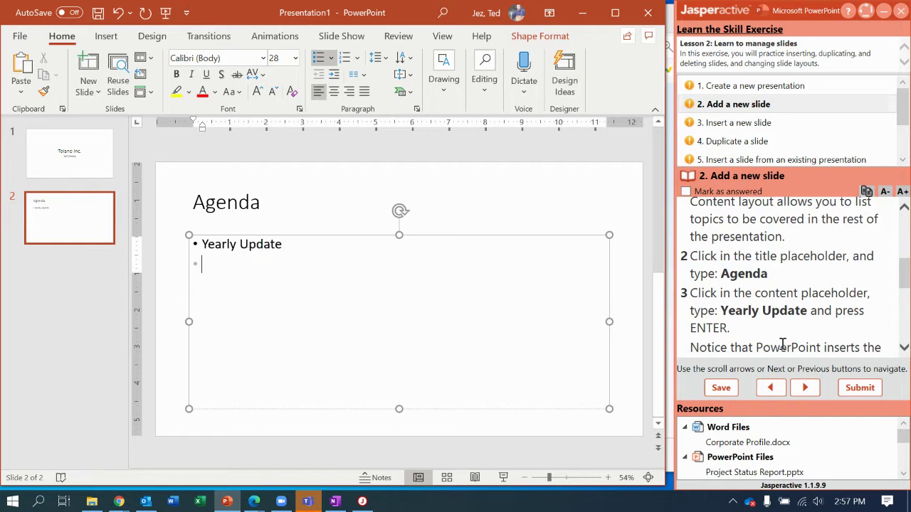
{"action": "left_click_drag", "start_coordinate": [900, 269], "coordinate": [908, 300]}
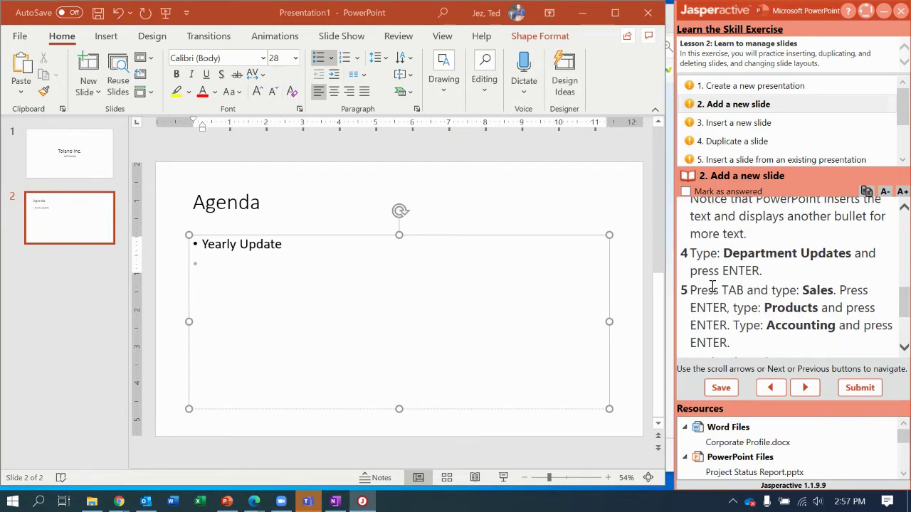
{"action": "left_click", "coordinate": [356, 265]}
{"action": "type", "text": "D"}
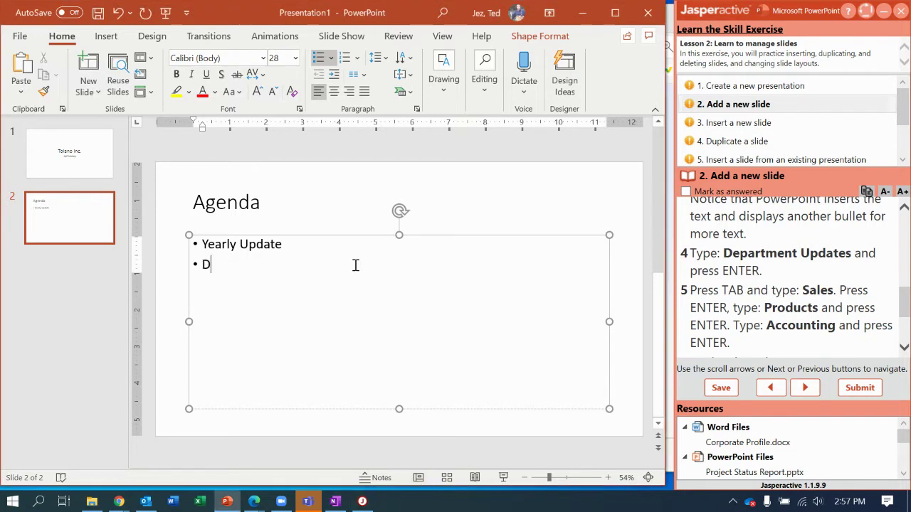
{"action": "type", "text": "epartment Updates"}
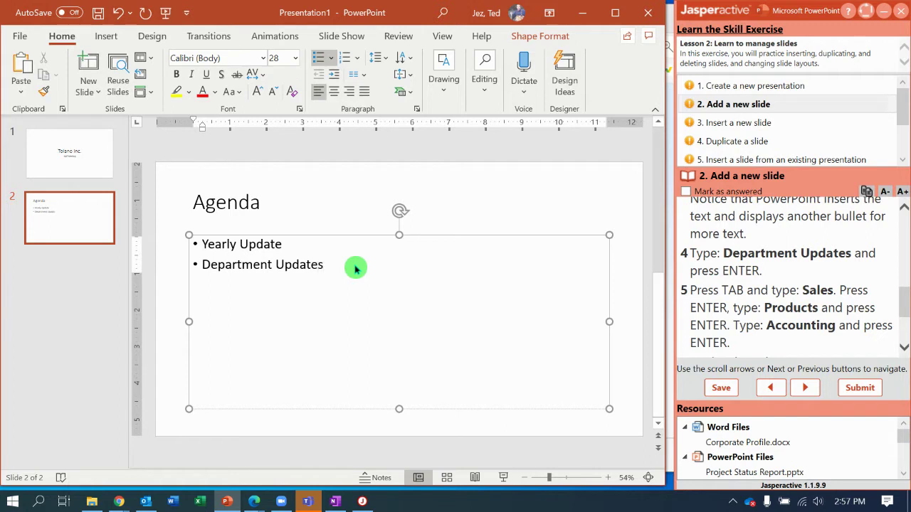
Step: Add the indented sub-bullets "Sales", "Products" and "Accounting" under Department Updates, followed by a new empty bullet
{"action": "key", "text": "Return"}
{"action": "key", "text": "Tab"}
{"action": "type", "text": "Sales"}
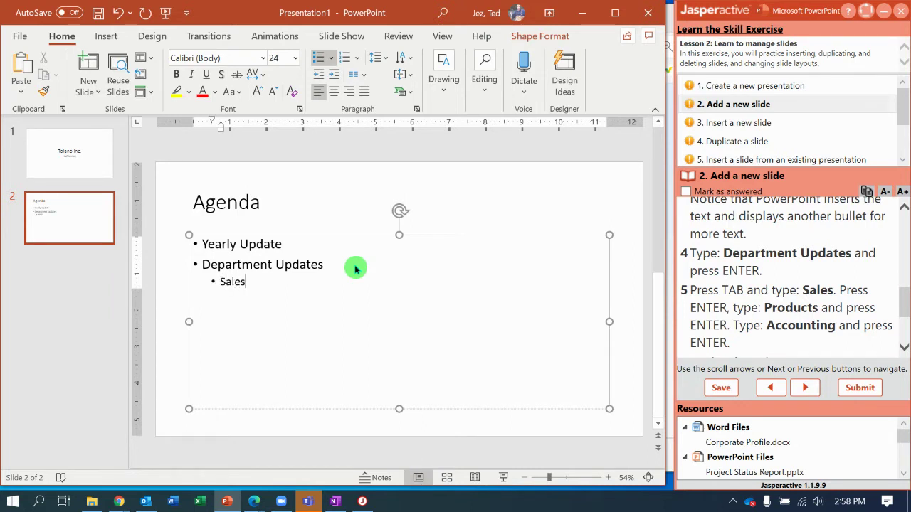
{"action": "key", "text": "Return"}
{"action": "type", "text": "Products"}
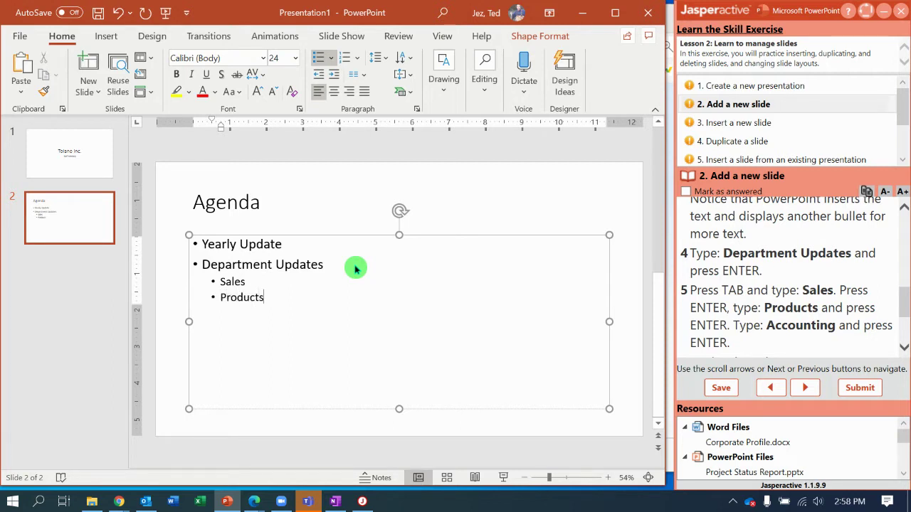
{"action": "key", "text": "Return"}
{"action": "type", "text": "Accoun"}
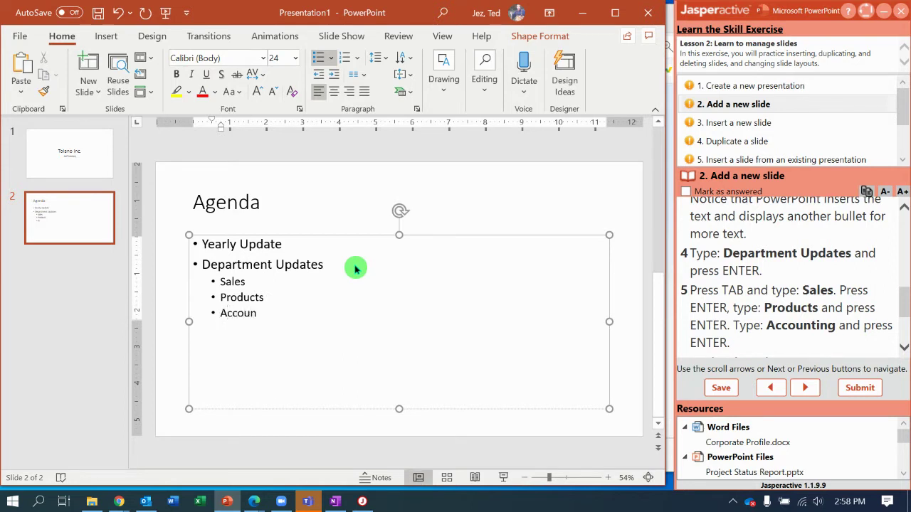
{"action": "type", "text": "ting"}
{"action": "key", "text": "Return"}
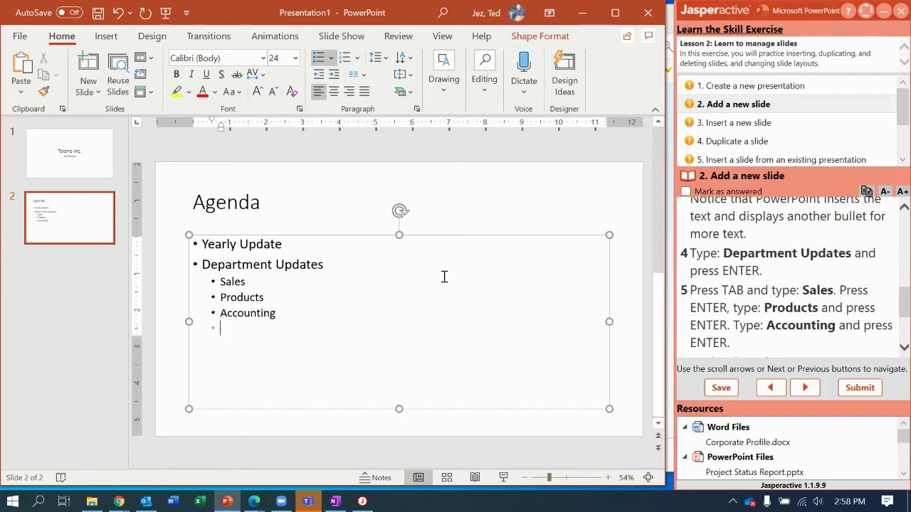
Step: Promote the empty bullet after Accounting by one level, enter "Strategies" in it, and start another bullet below
{"action": "left_click_drag", "start_coordinate": [902, 295], "coordinate": [904, 329]}
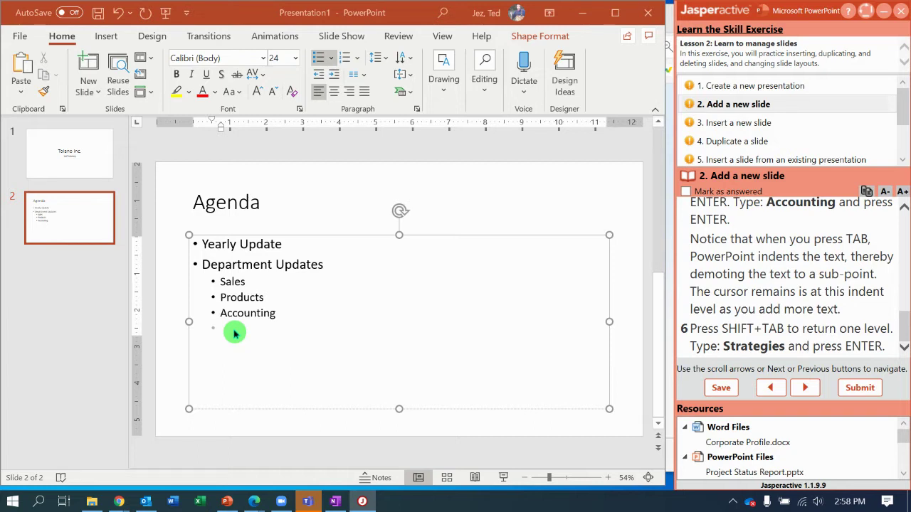
{"action": "left_click", "coordinate": [233, 331]}
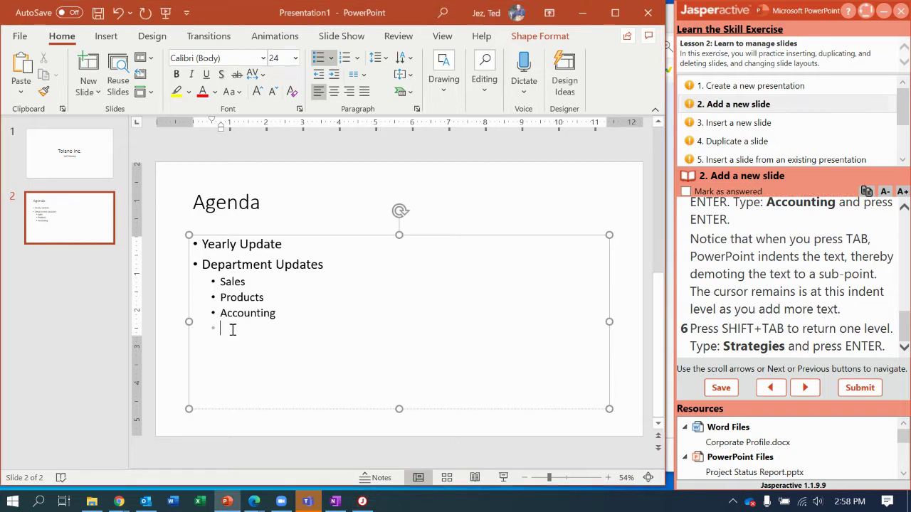
{"action": "key", "text": "shift+Tab"}
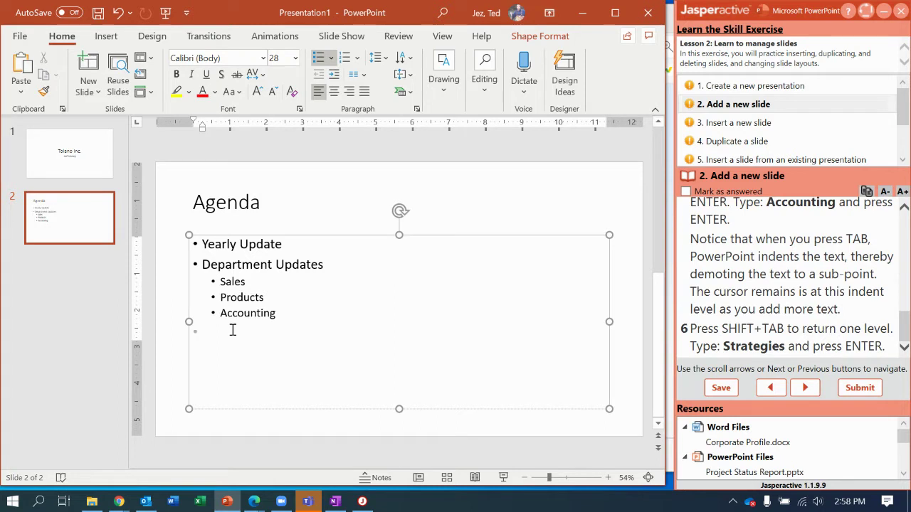
{"action": "type", "text": "Stra"}
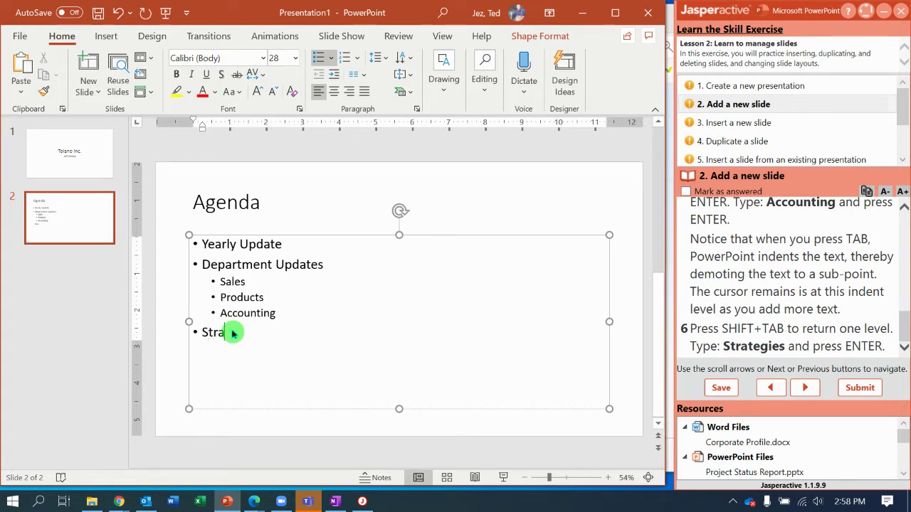
{"action": "type", "text": "tegies"}
{"action": "key", "text": "Return"}
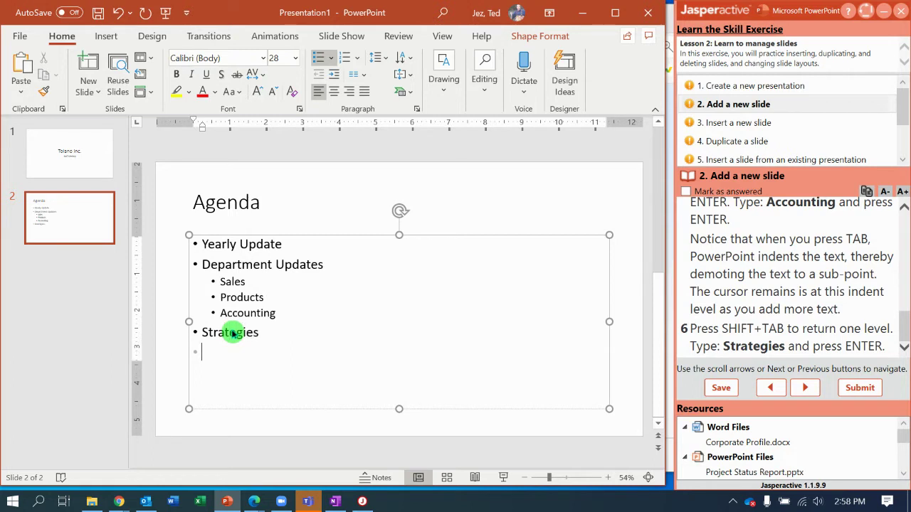
Step: Advance to exercise task 3 and insert a new slide with the Two Content layout after the Agenda slide
{"action": "left_click", "coordinate": [810, 390]}
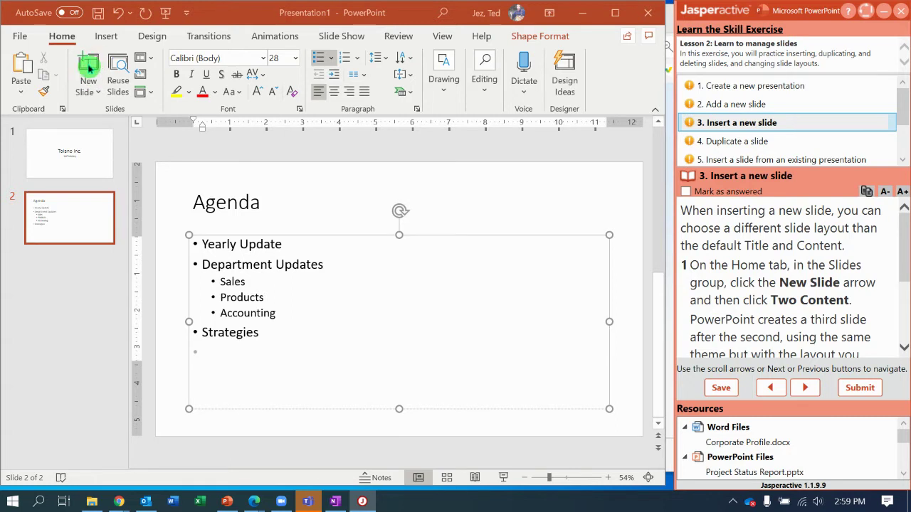
{"action": "left_click", "coordinate": [97, 93]}
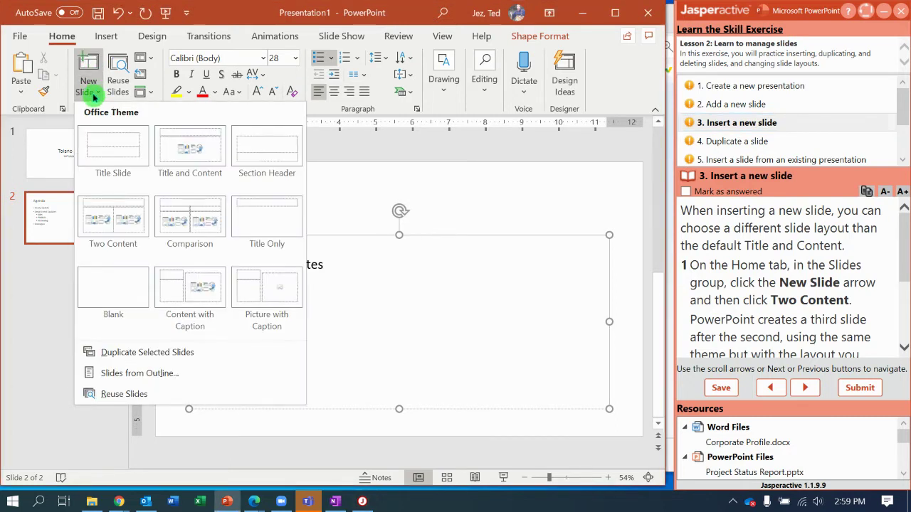
{"action": "left_click", "coordinate": [122, 225]}
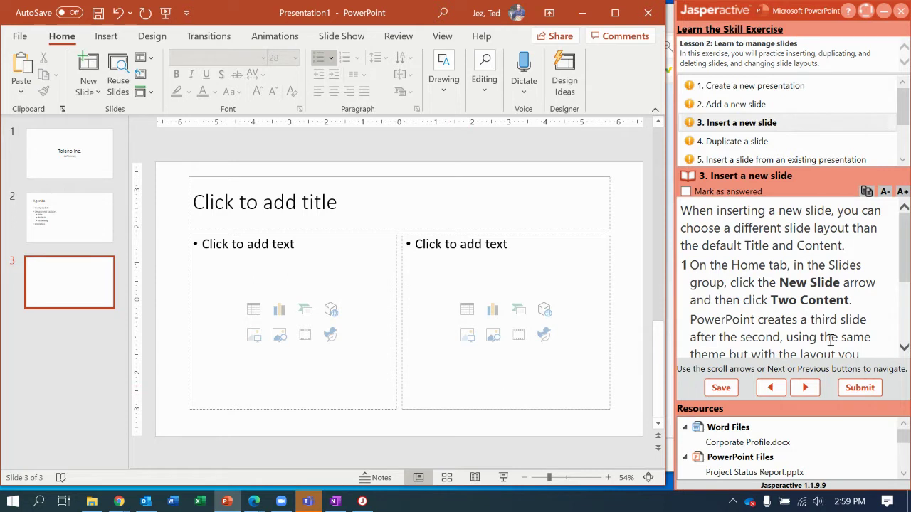
Step: Examine the layout choices for the Agenda slide, for adding a new slide, and for the empty slide 3
{"action": "left_click_drag", "start_coordinate": [897, 250], "coordinate": [905, 325]}
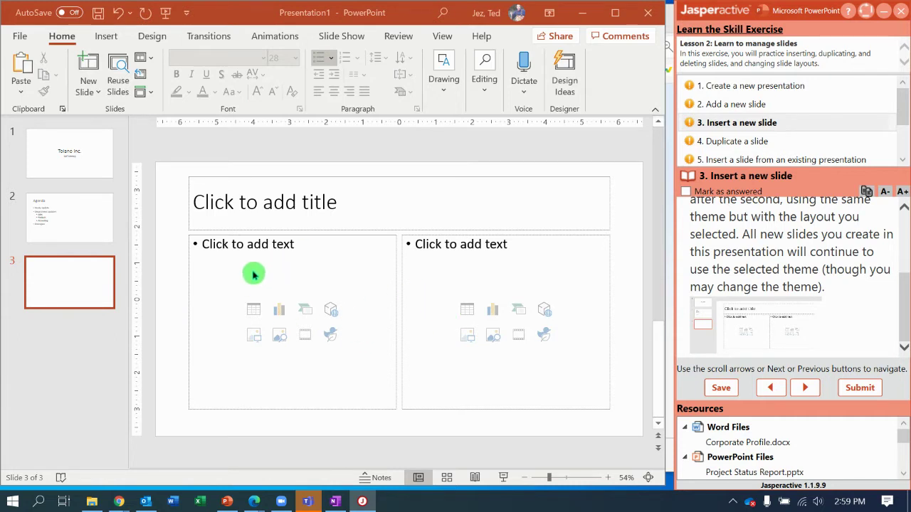
{"action": "left_click", "coordinate": [74, 242]}
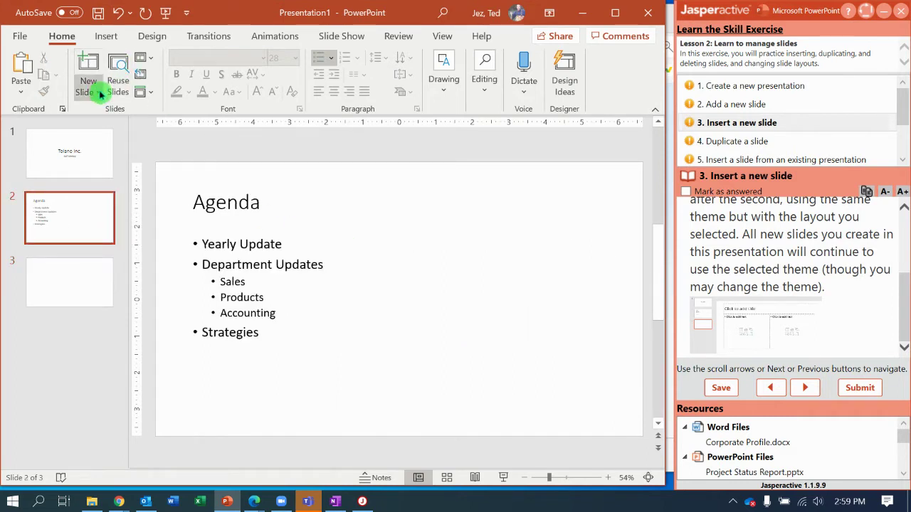
{"action": "left_click", "coordinate": [149, 61]}
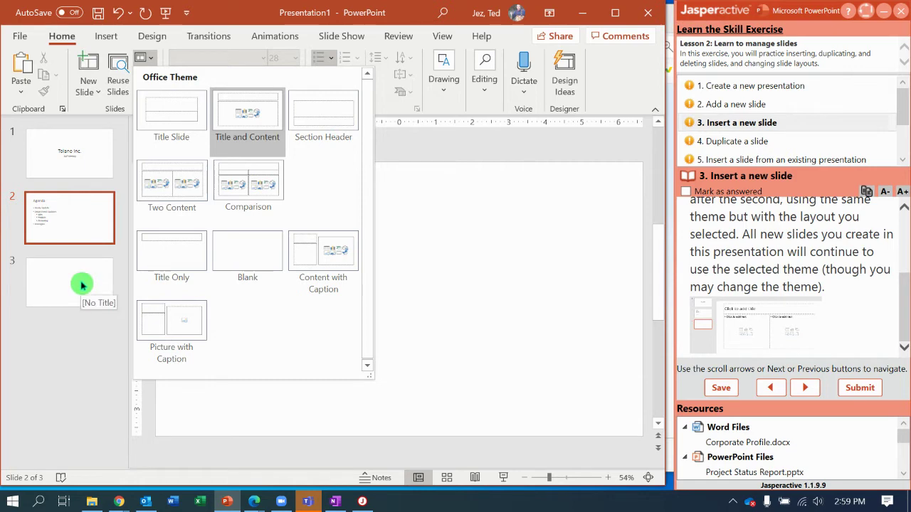
{"action": "left_click", "coordinate": [93, 92]}
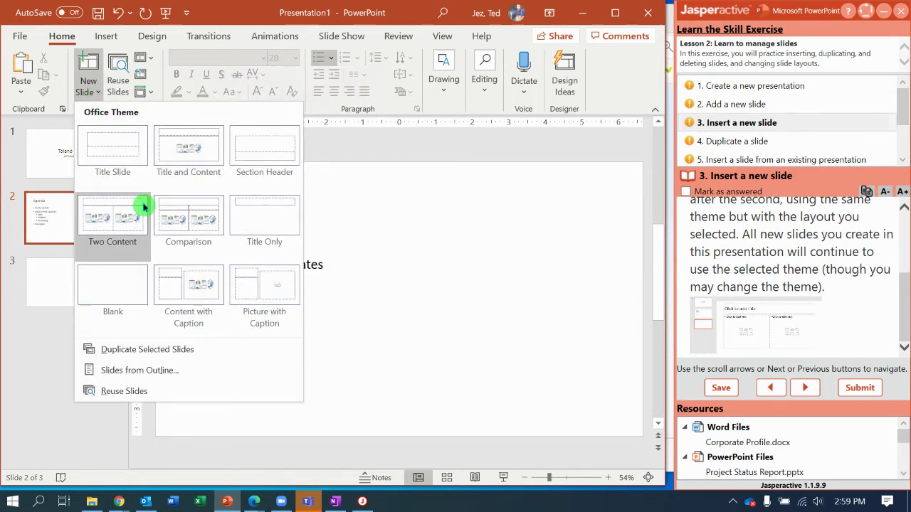
{"action": "left_click", "coordinate": [38, 286]}
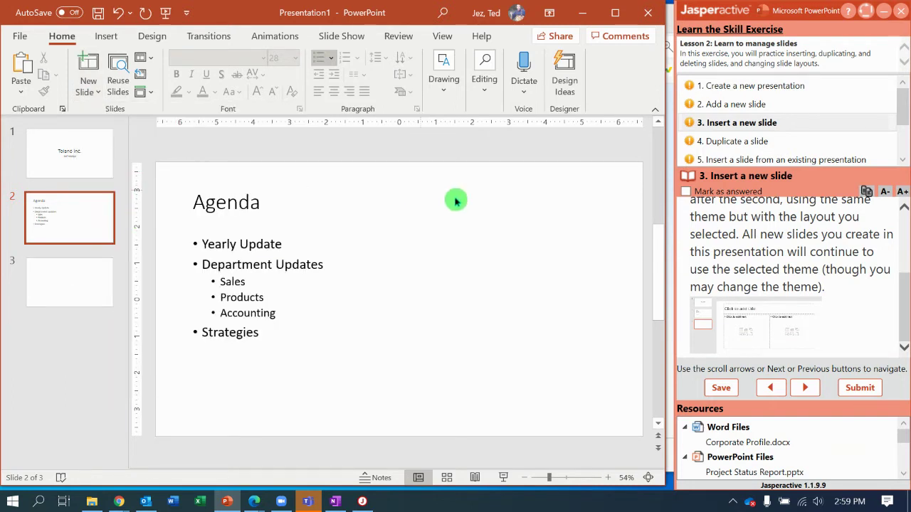
{"action": "left_click", "coordinate": [69, 288]}
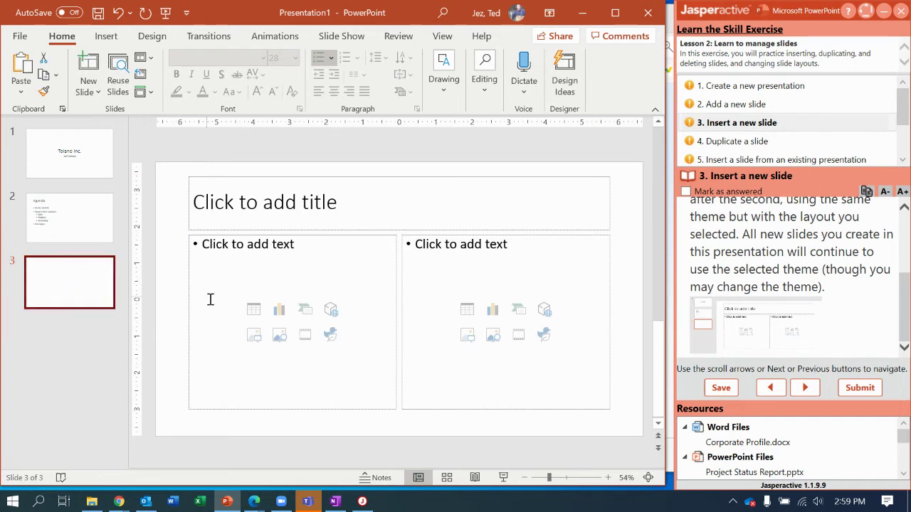
{"action": "left_click", "coordinate": [171, 285]}
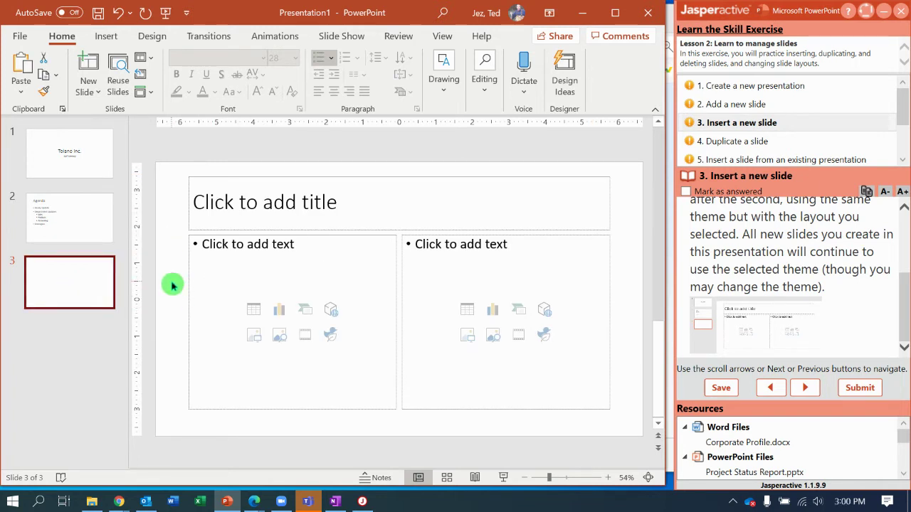
{"action": "right_click", "coordinate": [172, 285]}
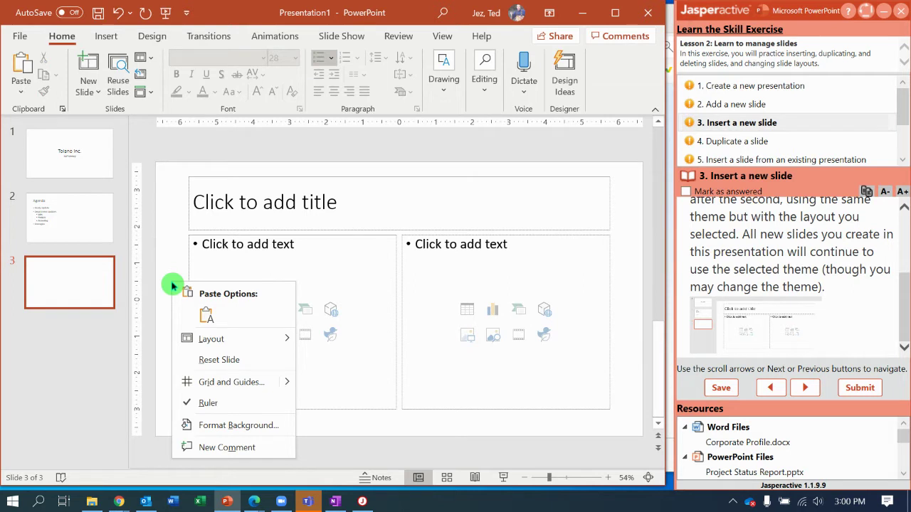
{"action": "mouse_move", "coordinate": [189, 340]}
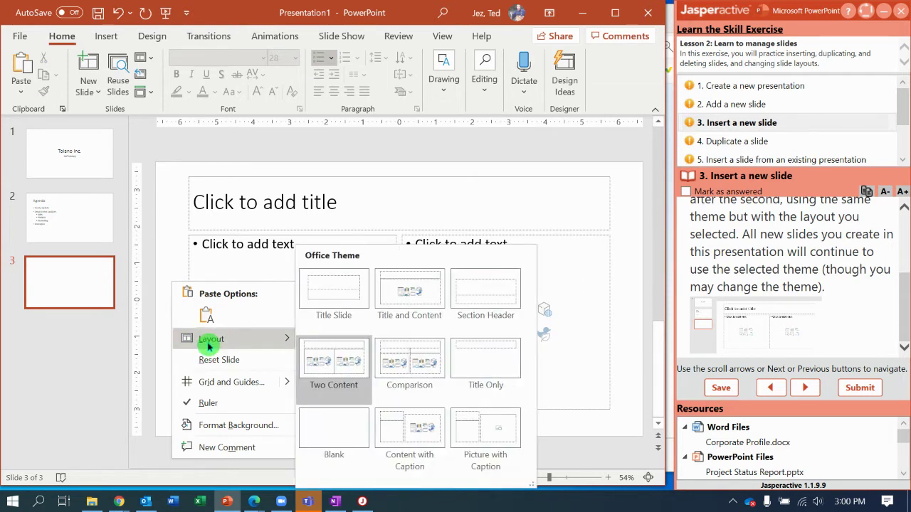
{"action": "left_click", "coordinate": [166, 252]}
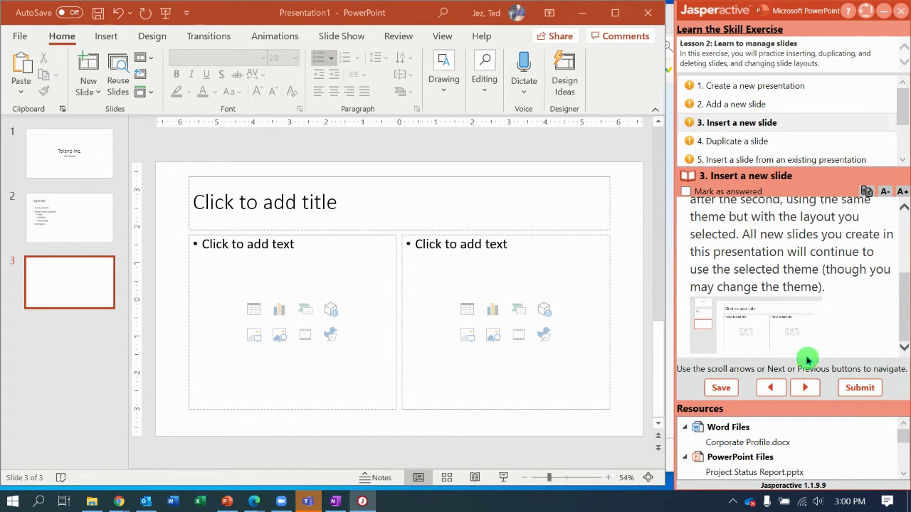
Step: Advance to exercise task 4 and duplicate slide 3
{"action": "left_click", "coordinate": [807, 389]}
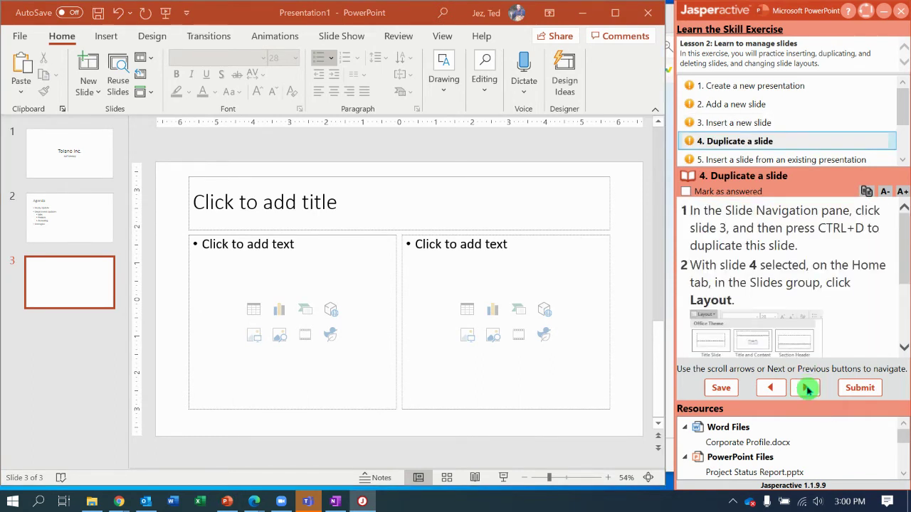
{"action": "left_click", "coordinate": [76, 276]}
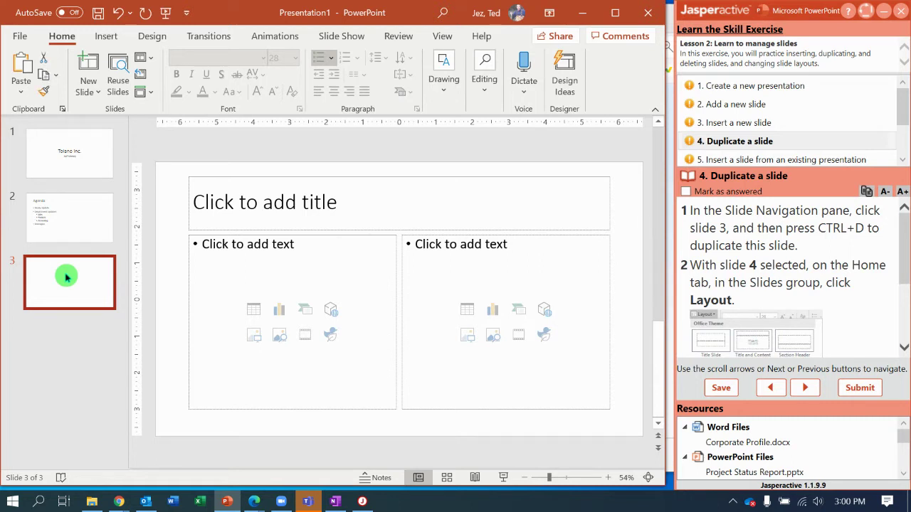
{"action": "key", "text": "ctrl+d"}
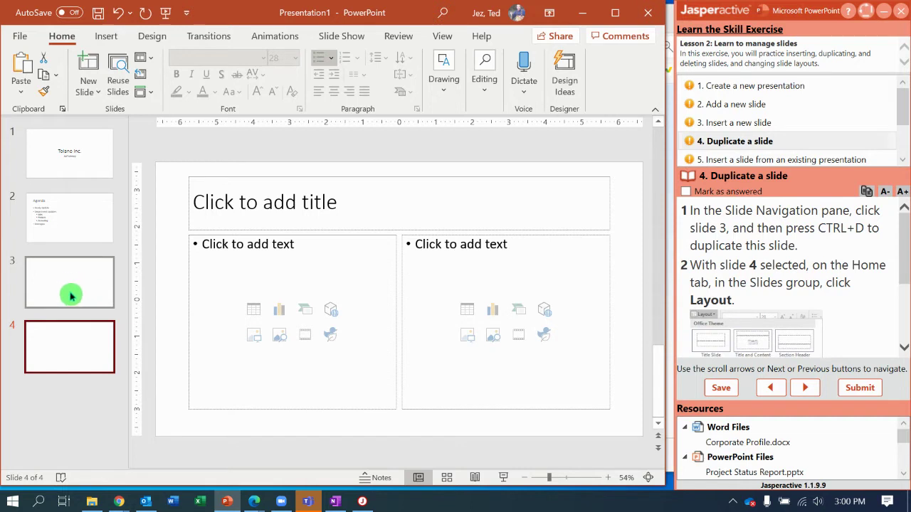
{"action": "left_click", "coordinate": [82, 271]}
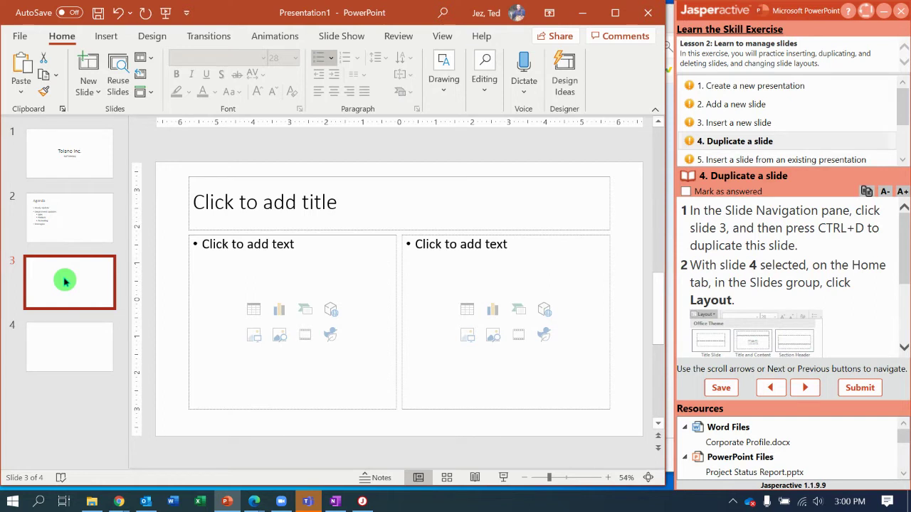
{"action": "right_click", "coordinate": [64, 282]}
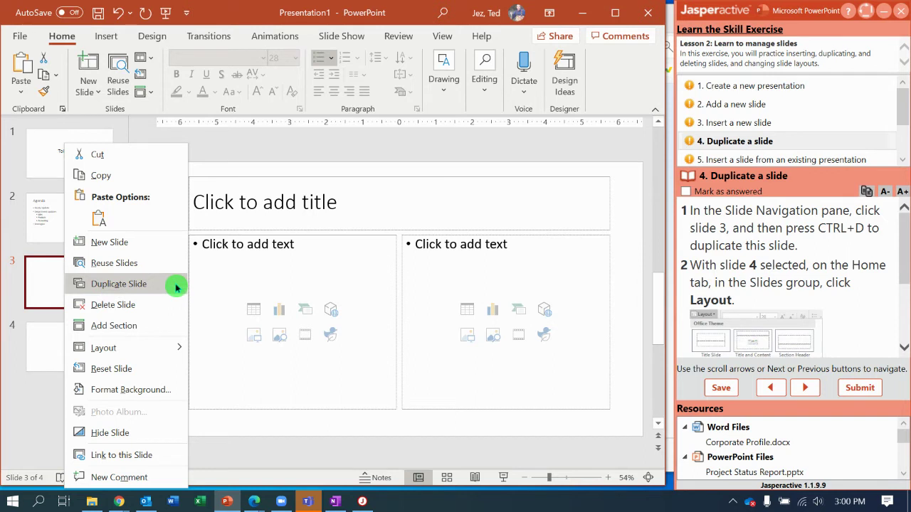
{"action": "left_click", "coordinate": [384, 429]}
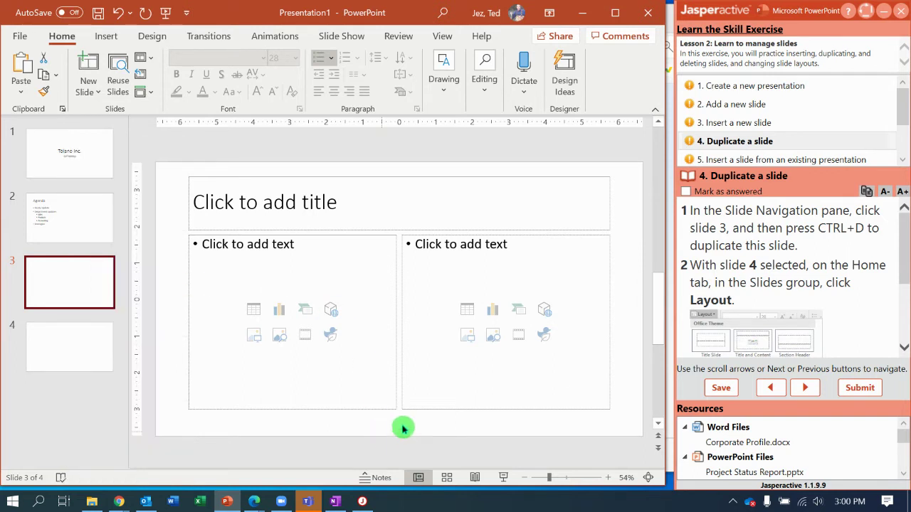
Step: Change the layout of slide 4 to Title and Content
{"action": "left_click_drag", "start_coordinate": [907, 250], "coordinate": [907, 278]}
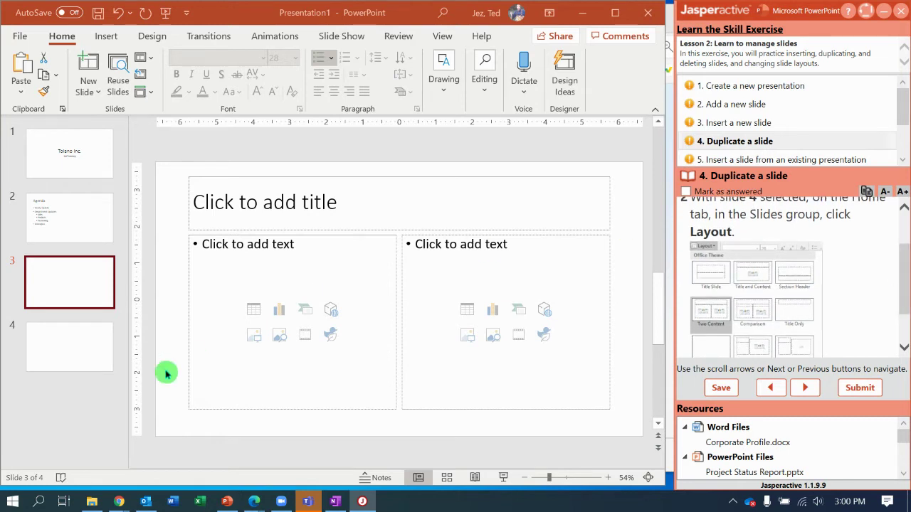
{"action": "left_click", "coordinate": [76, 348]}
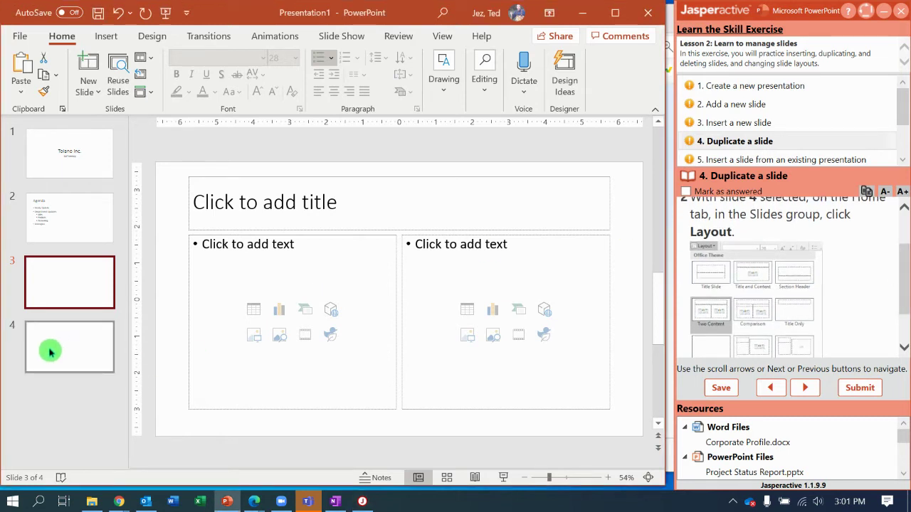
{"action": "left_click", "coordinate": [76, 348]}
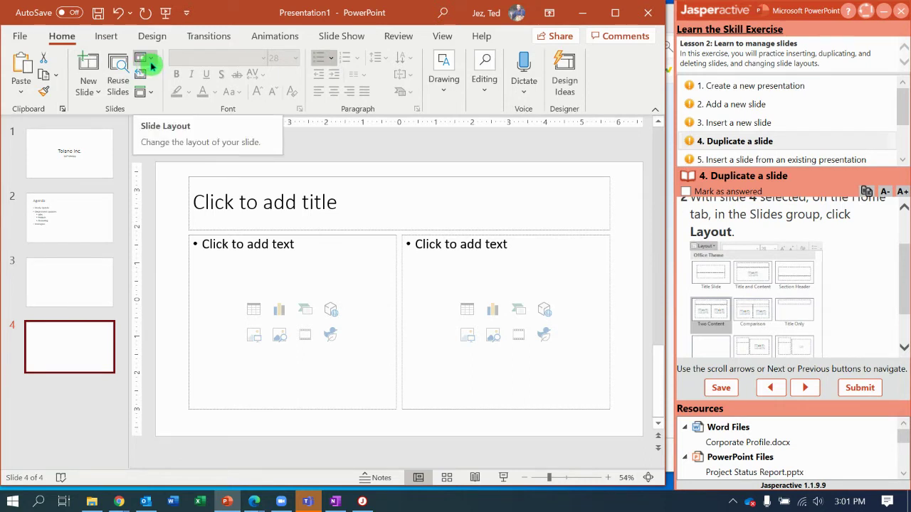
{"action": "left_click_drag", "start_coordinate": [907, 269], "coordinate": [905, 330]}
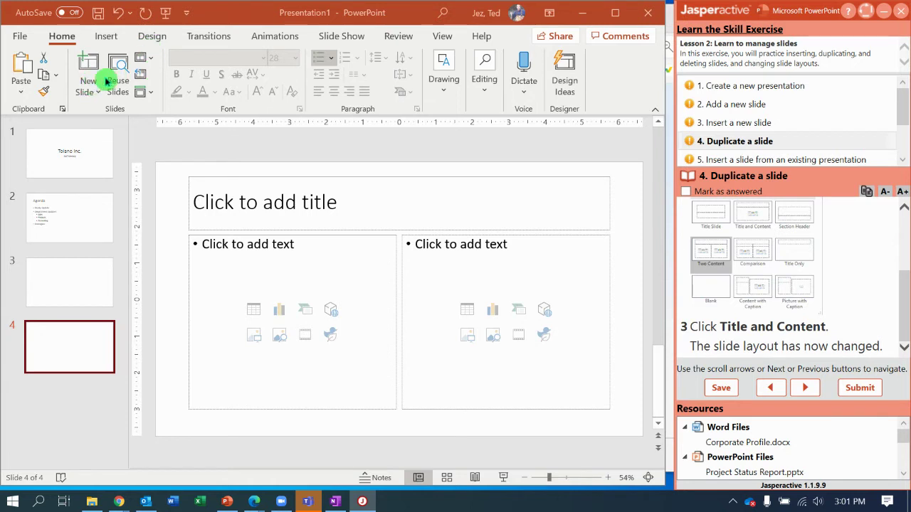
{"action": "left_click", "coordinate": [152, 64]}
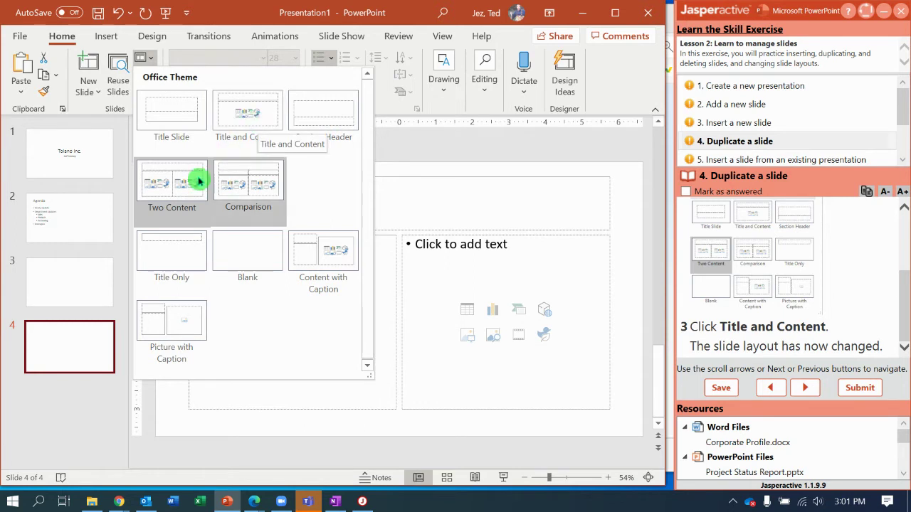
{"action": "left_click", "coordinate": [253, 116]}
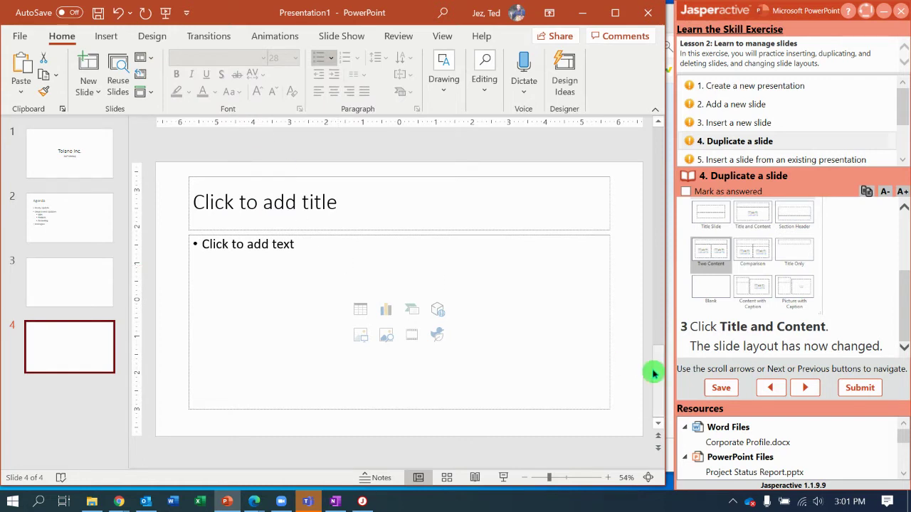
Step: Advance to exercise task 5 and open Reuse Slides for adding content from an existing presentation
{"action": "left_click", "coordinate": [808, 388]}
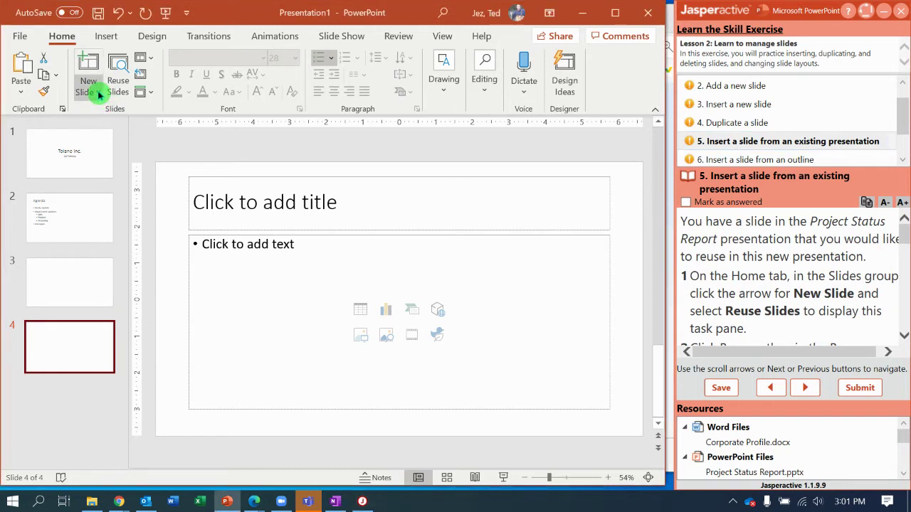
{"action": "left_click", "coordinate": [99, 93]}
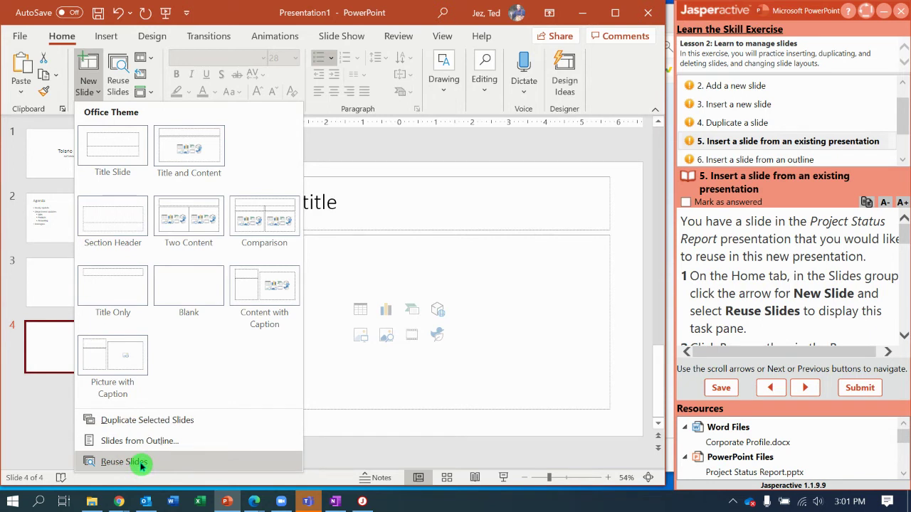
{"action": "left_click", "coordinate": [142, 466]}
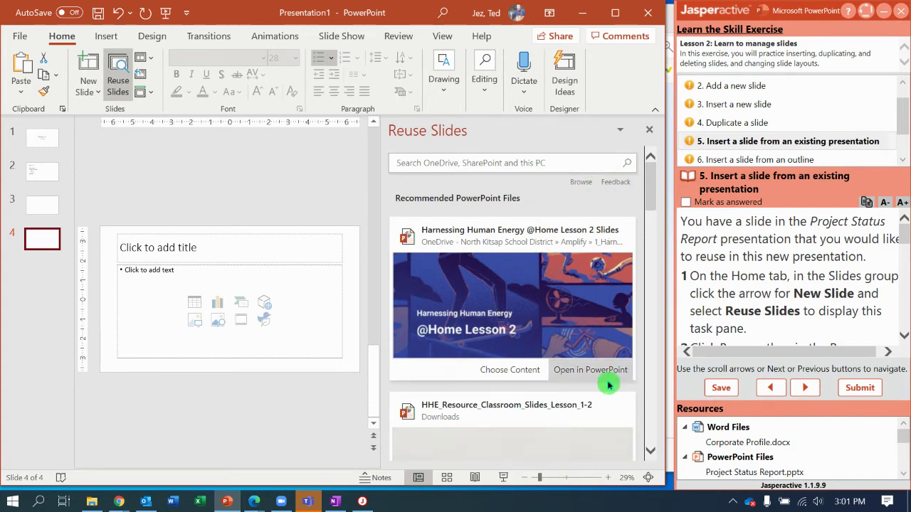
{"action": "left_click_drag", "start_coordinate": [647, 196], "coordinate": [655, 179]}
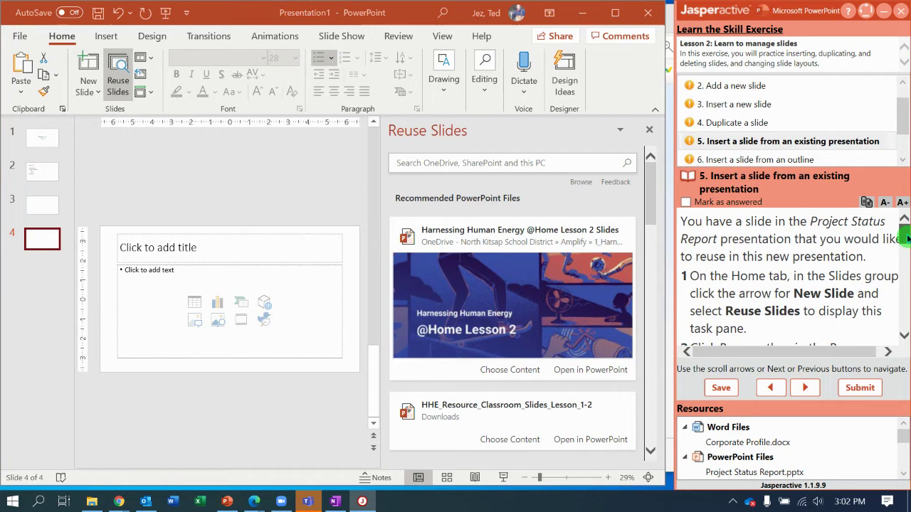
Step: Load Project Status Report.pptx from the Documents\Jasperactive\ResourceFiles folder as the source for reused slides
{"action": "left_click_drag", "start_coordinate": [902, 236], "coordinate": [901, 250]}
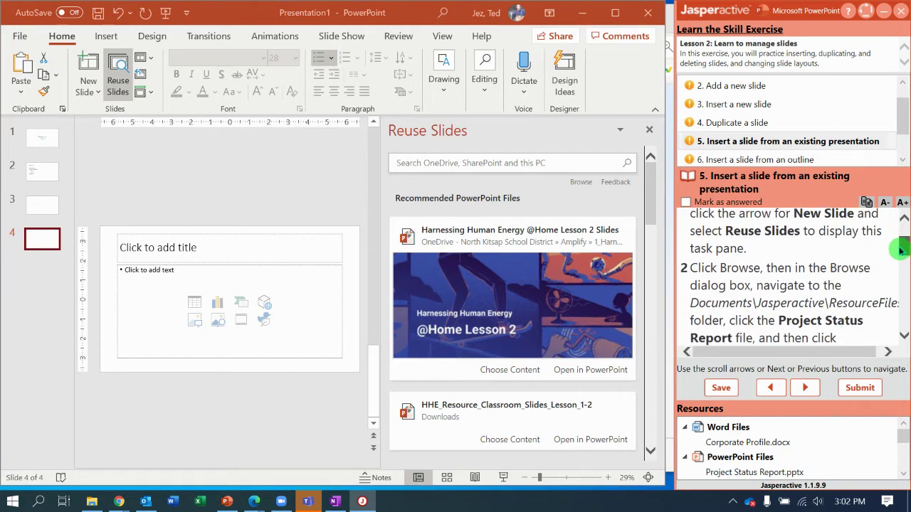
{"action": "left_click", "coordinate": [581, 183]}
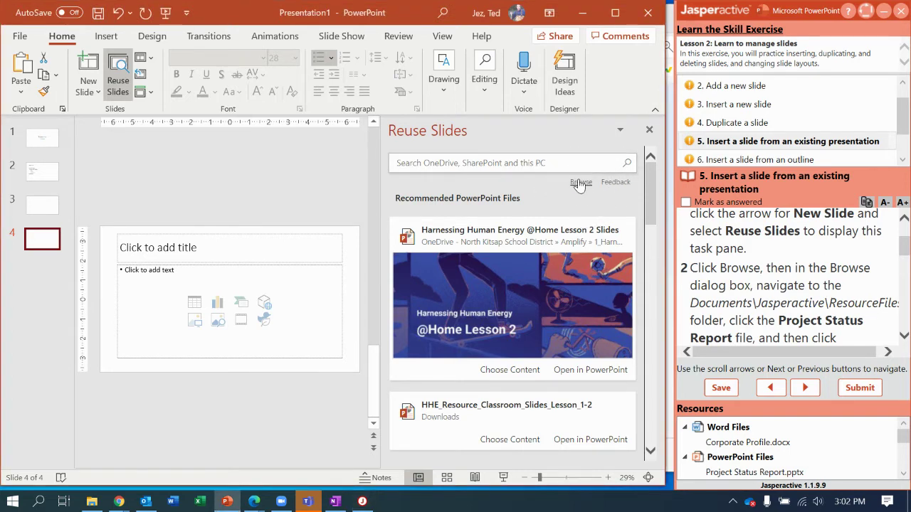
{"action": "left_click", "coordinate": [580, 183]}
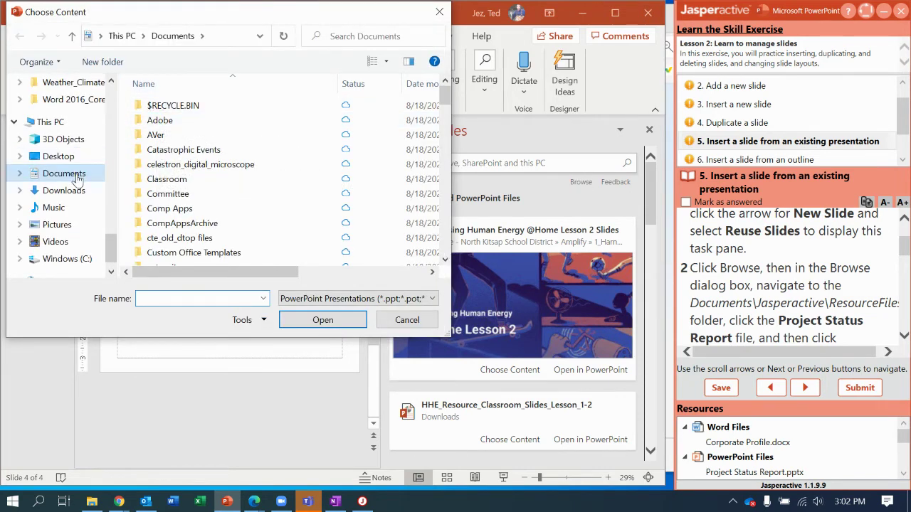
{"action": "left_click_drag", "start_coordinate": [444, 100], "coordinate": [446, 121]}
{"action": "left_click", "coordinate": [183, 205]}
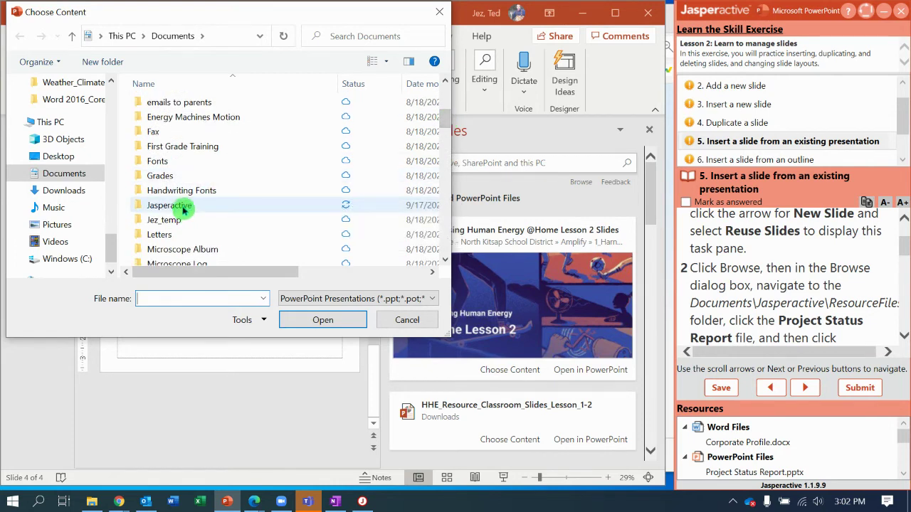
{"action": "double_click", "coordinate": [183, 206]}
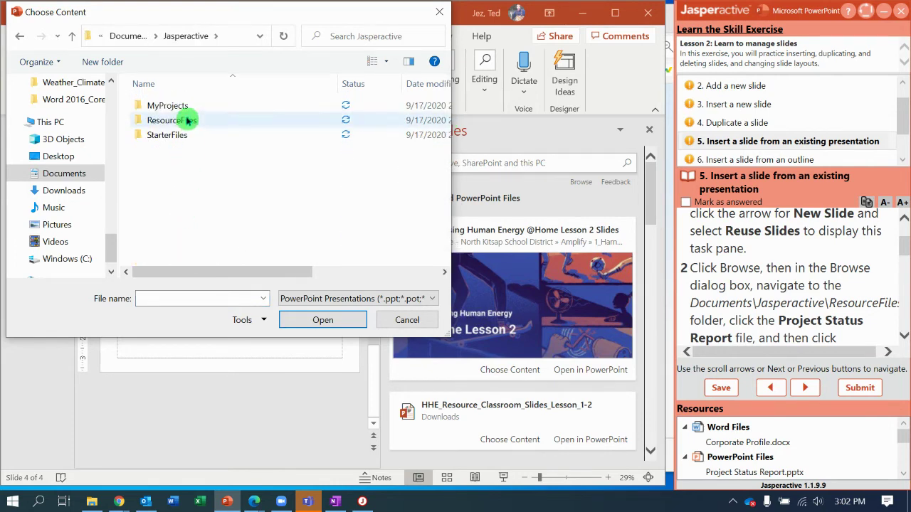
{"action": "double_click", "coordinate": [184, 121]}
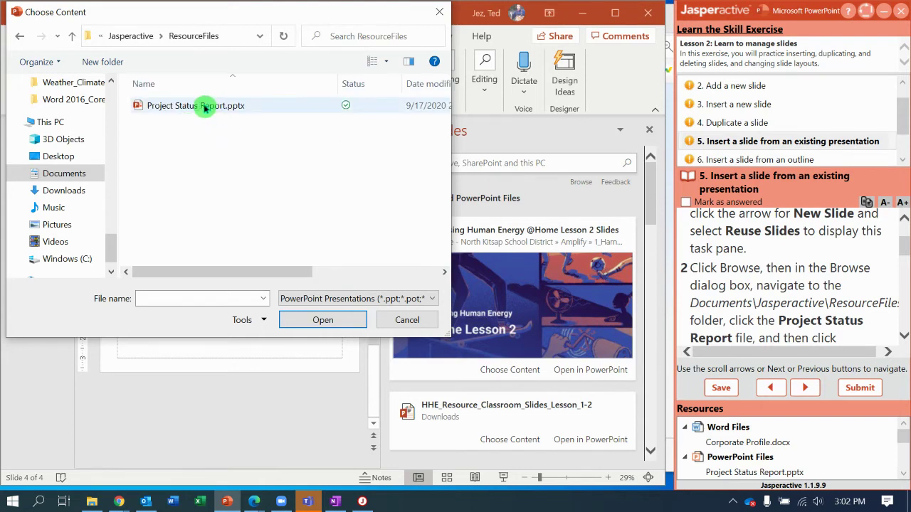
{"action": "left_click", "coordinate": [205, 107]}
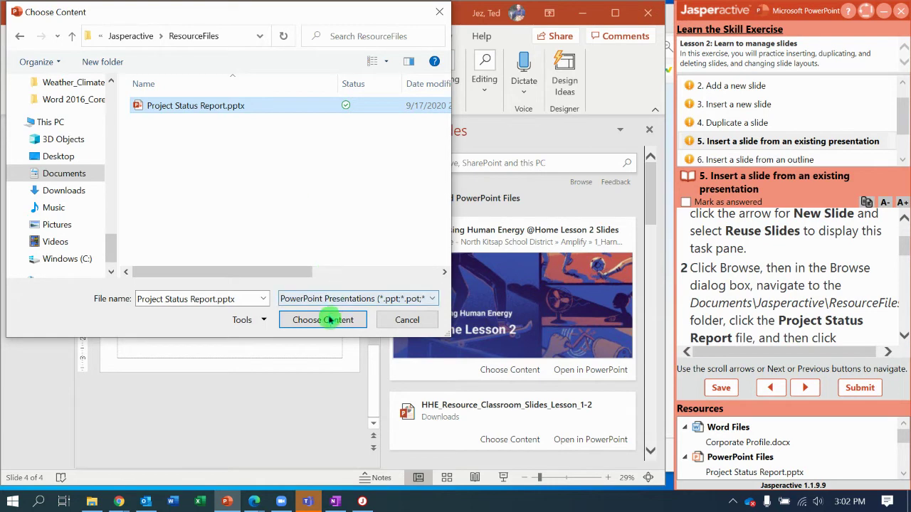
{"action": "left_click", "coordinate": [329, 322]}
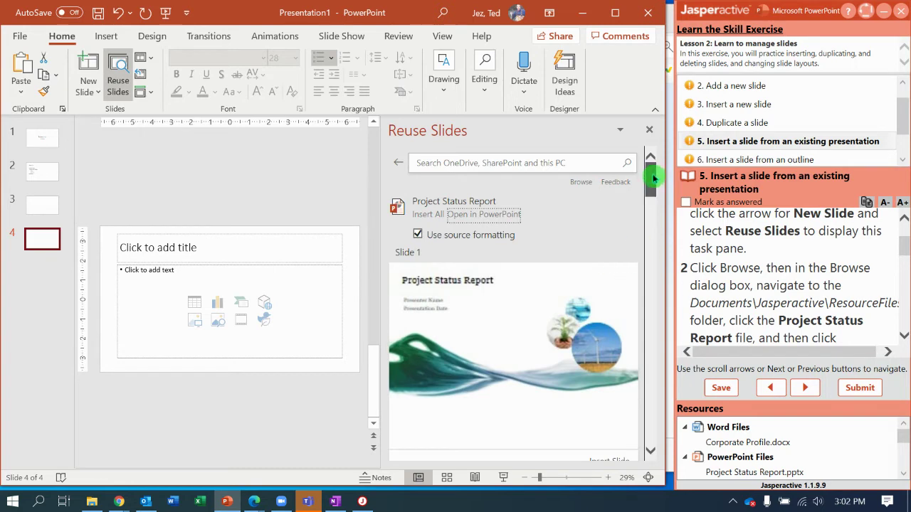
Step: Insert the fourth slide, Issues and Resolutions, from Project Status Report with source formatting and close the Reuse Slides pane
{"action": "left_click_drag", "start_coordinate": [653, 178], "coordinate": [633, 168]}
{"action": "left_click_drag", "start_coordinate": [906, 256], "coordinate": [905, 334]}
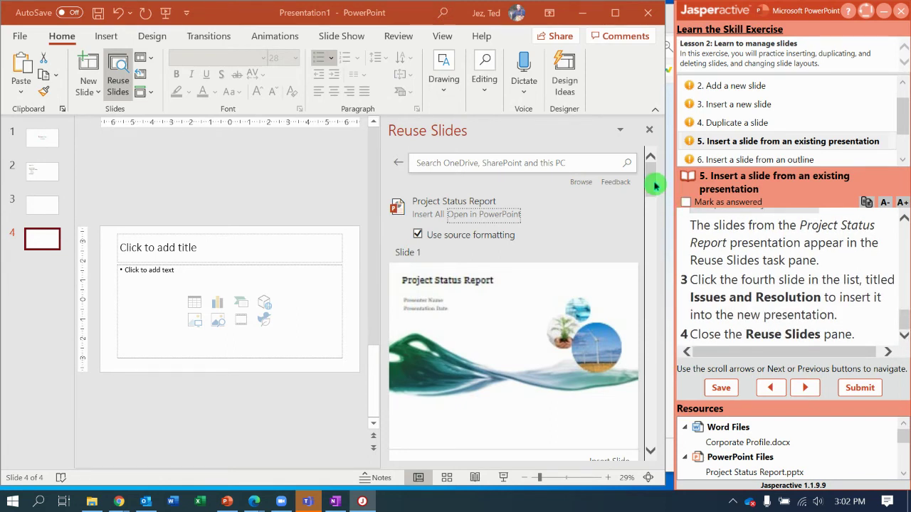
{"action": "left_click", "coordinate": [655, 185]}
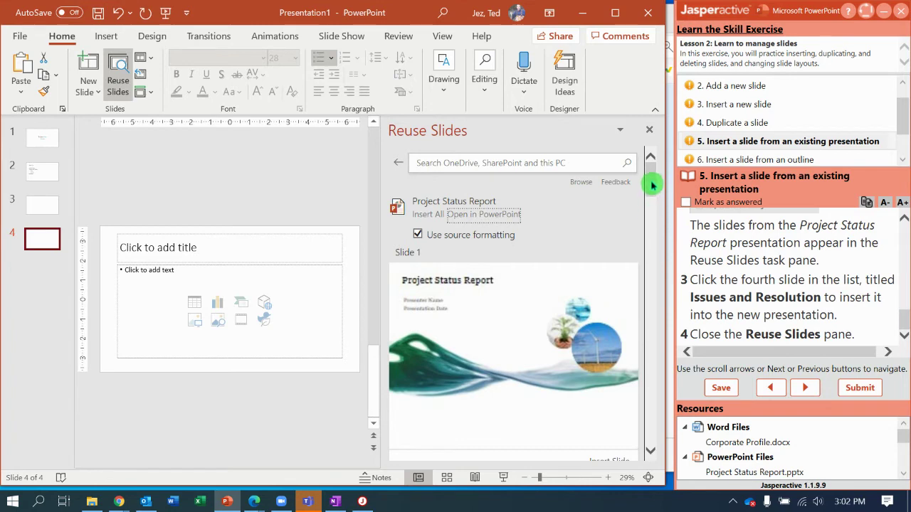
{"action": "left_click_drag", "start_coordinate": [652, 185], "coordinate": [651, 264]}
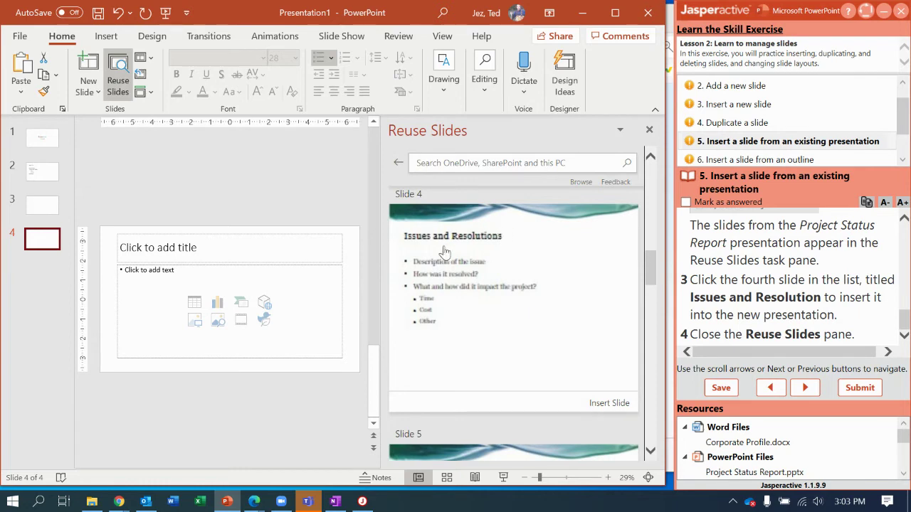
{"action": "left_click", "coordinate": [602, 404]}
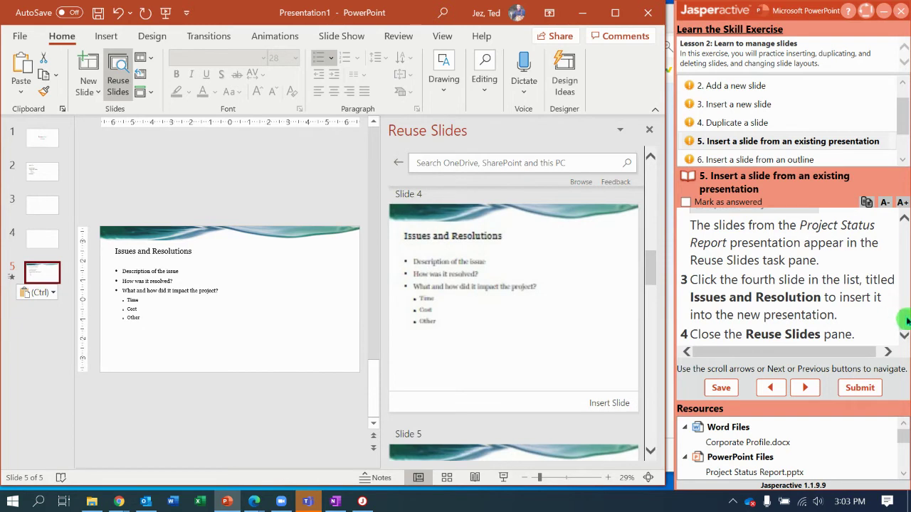
{"action": "left_click", "coordinate": [649, 130]}
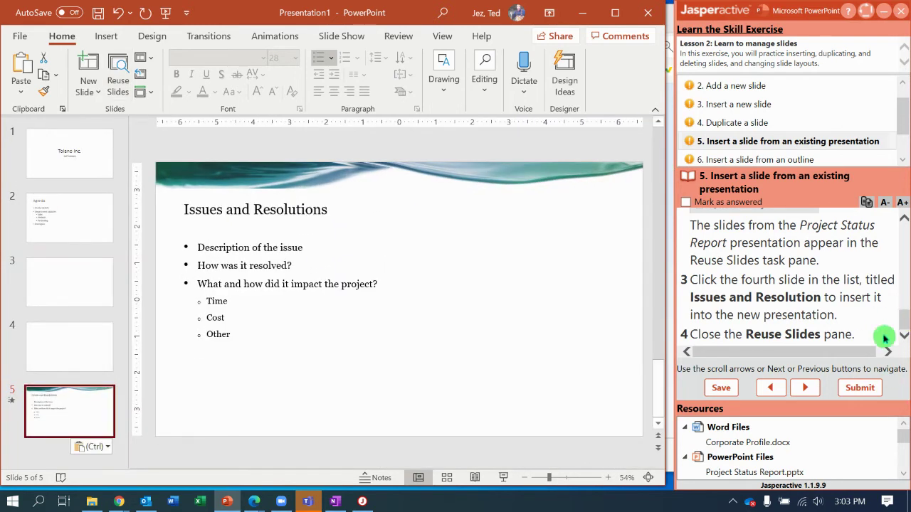
Step: Advance to exercise task 6 and start inserting slides from an outline after slide 5
{"action": "left_click", "coordinate": [809, 389]}
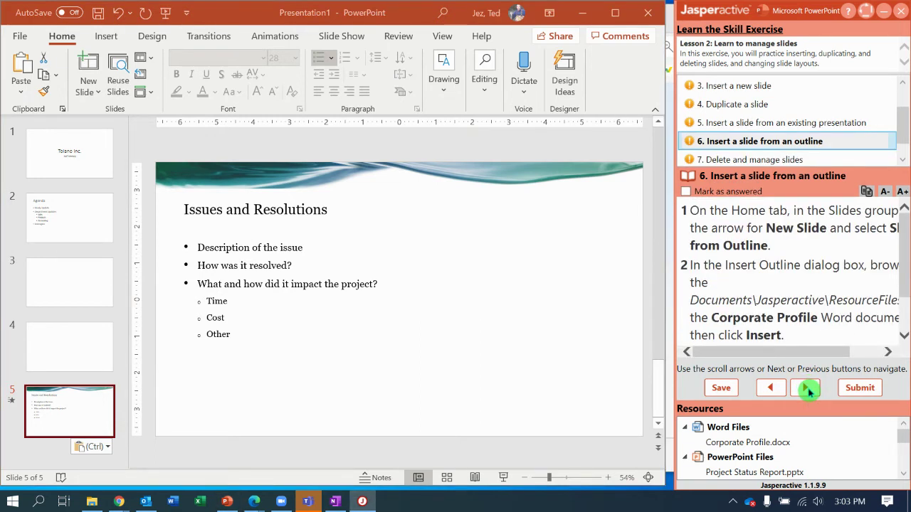
{"action": "left_click", "coordinate": [96, 91]}
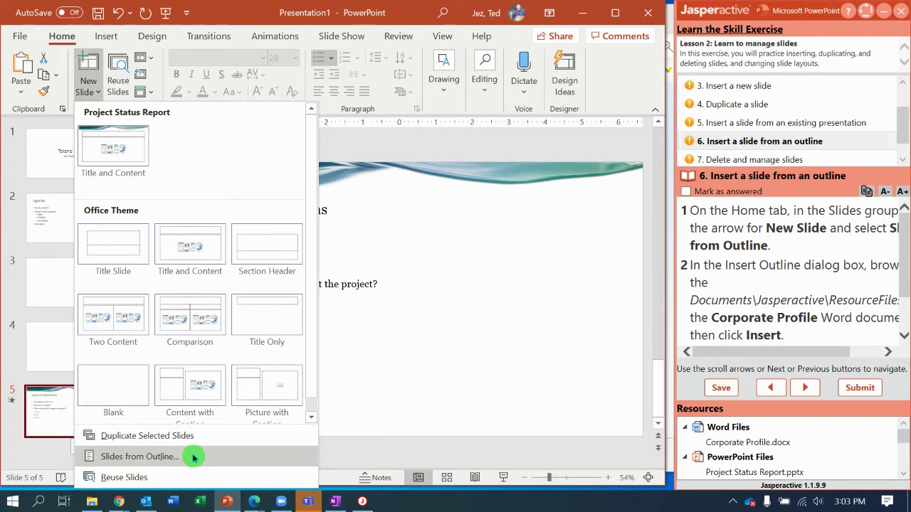
{"action": "left_click", "coordinate": [139, 456]}
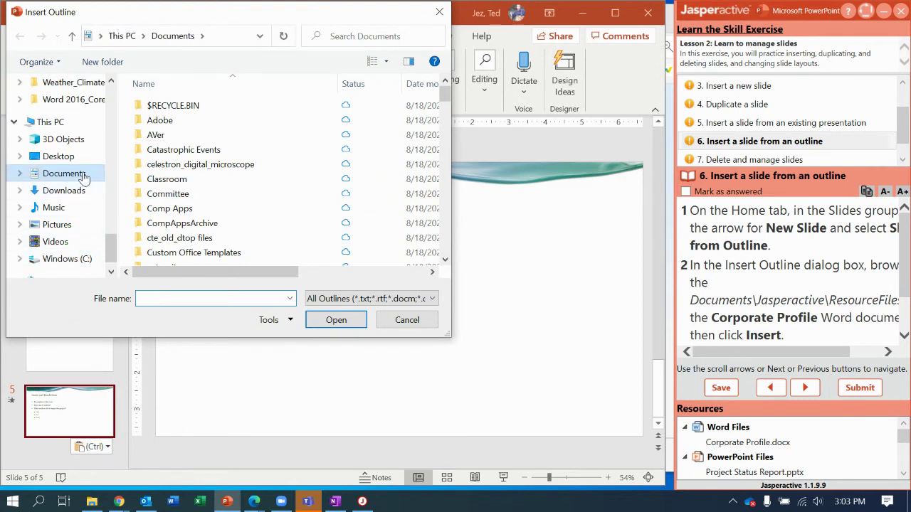
Step: Insert Corporate Profile.docx from the Documents\Jasperactive\ResourceFiles folder as the slide outline
{"action": "left_click", "coordinate": [447, 116]}
{"action": "left_click", "coordinate": [192, 183]}
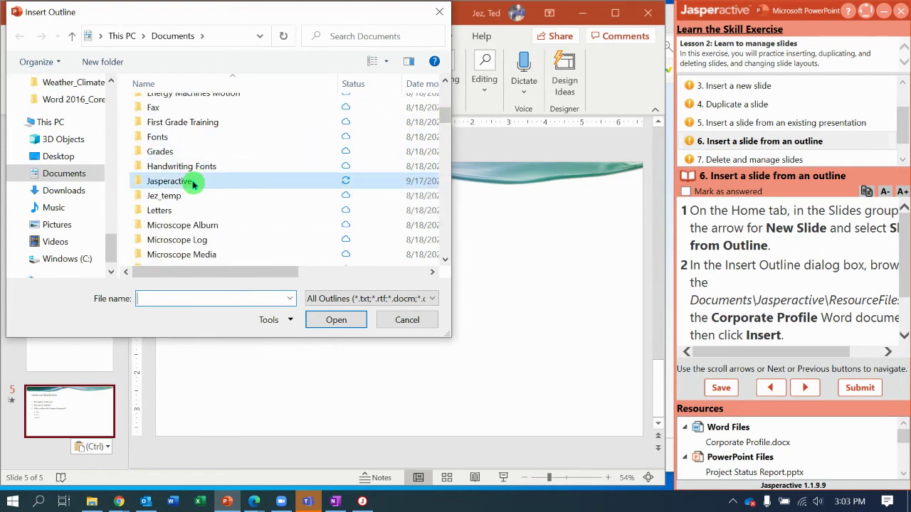
{"action": "double_click", "coordinate": [192, 182]}
{"action": "left_click", "coordinate": [195, 122]}
{"action": "double_click", "coordinate": [195, 122]}
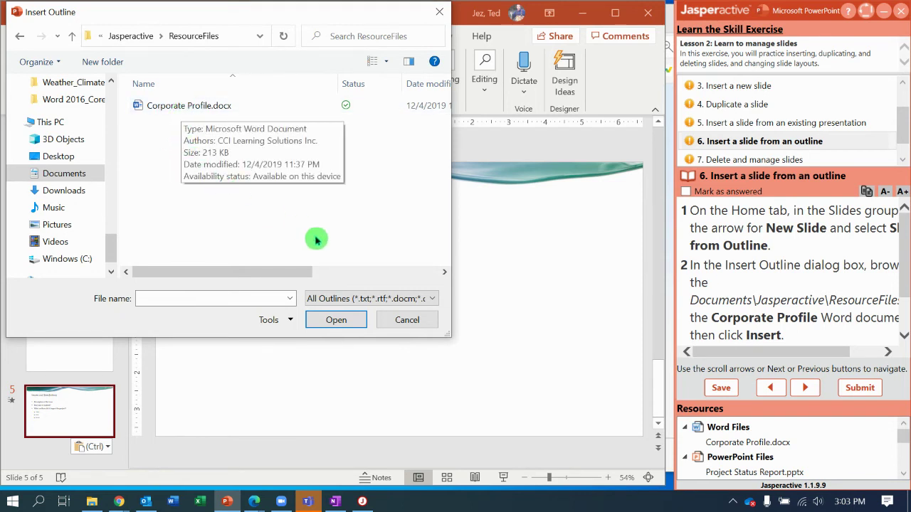
{"action": "left_click", "coordinate": [201, 112]}
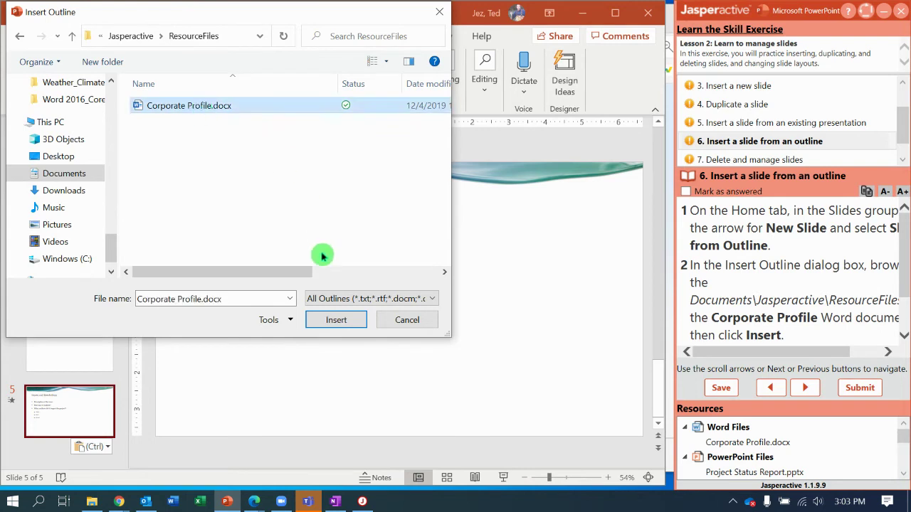
{"action": "left_click", "coordinate": [337, 321]}
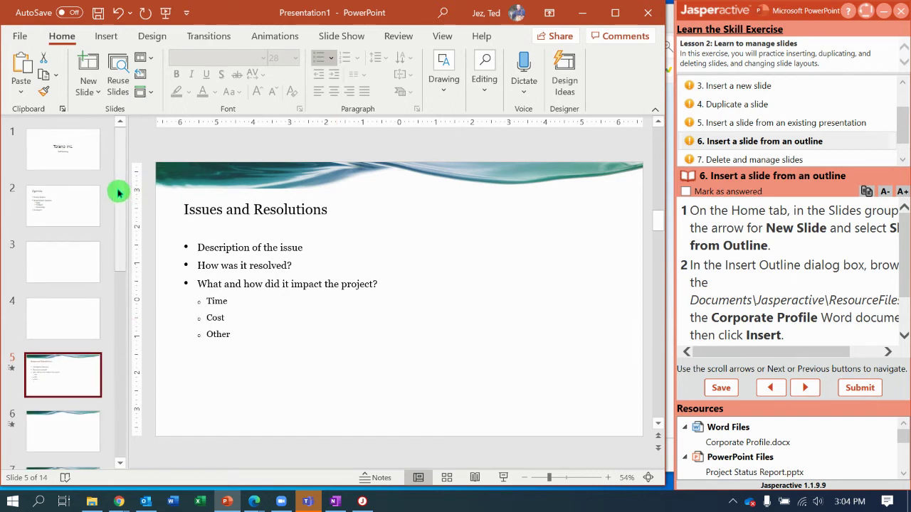
Step: Advance to exercise task 7 and delete slide 5, Issues and Resolutions
{"action": "left_click_drag", "start_coordinate": [119, 193], "coordinate": [125, 239]}
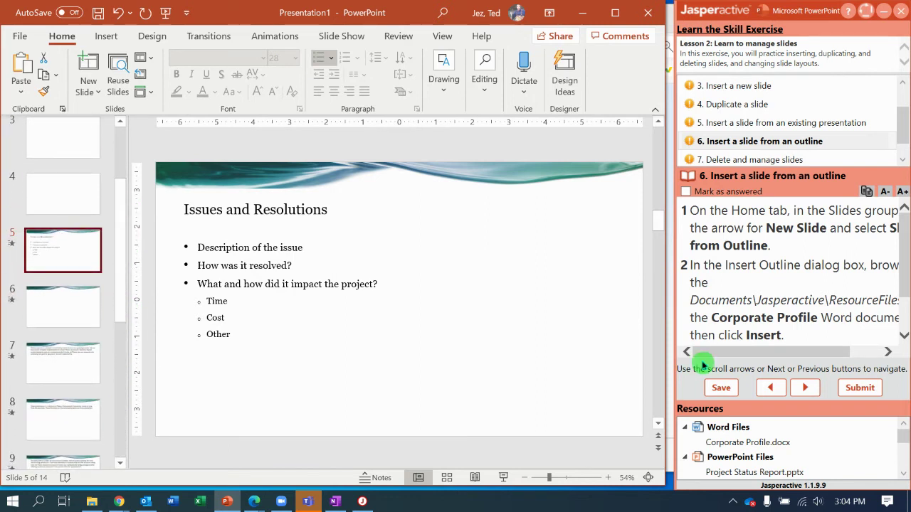
{"action": "left_click_drag", "start_coordinate": [902, 262], "coordinate": [905, 304]}
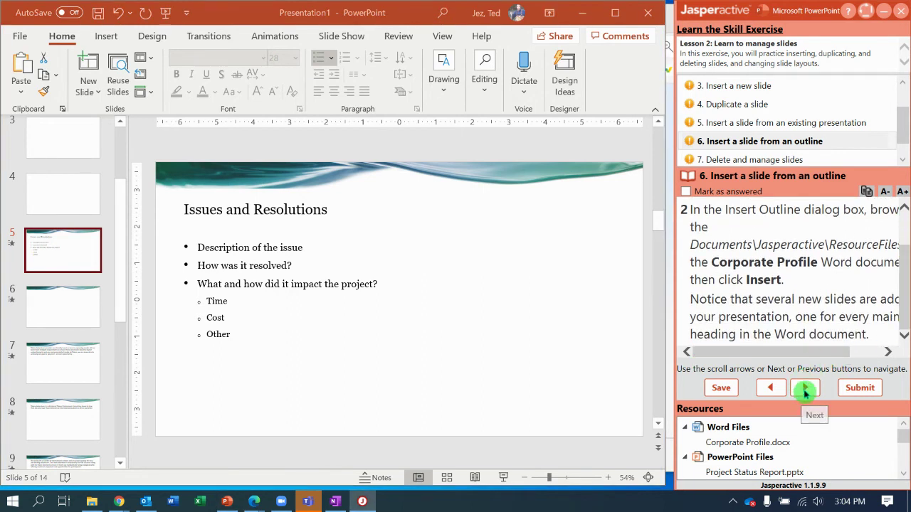
{"action": "left_click", "coordinate": [805, 389]}
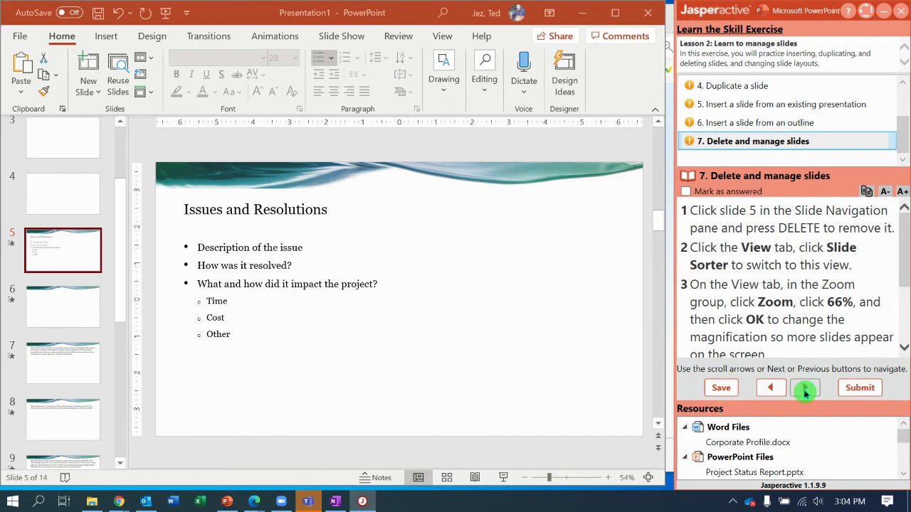
{"action": "left_click", "coordinate": [447, 41]}
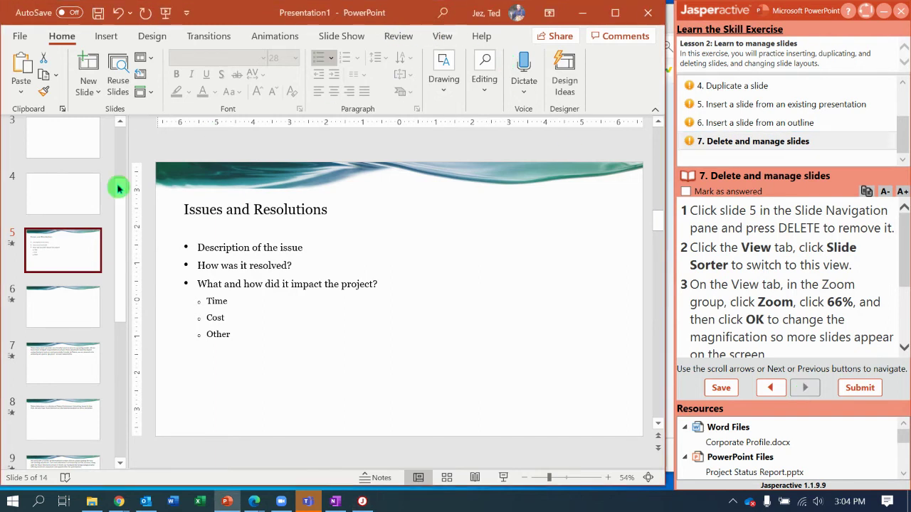
{"action": "left_click", "coordinate": [78, 242]}
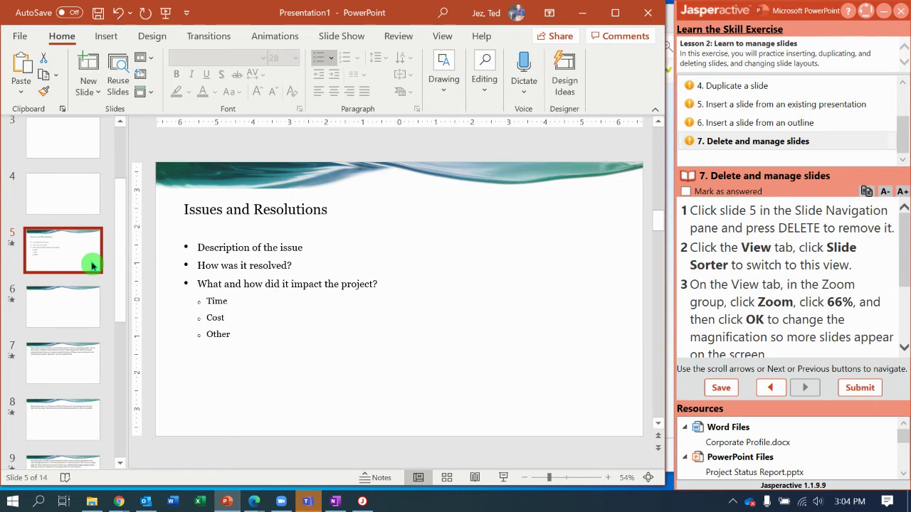
{"action": "key", "text": "Delete"}
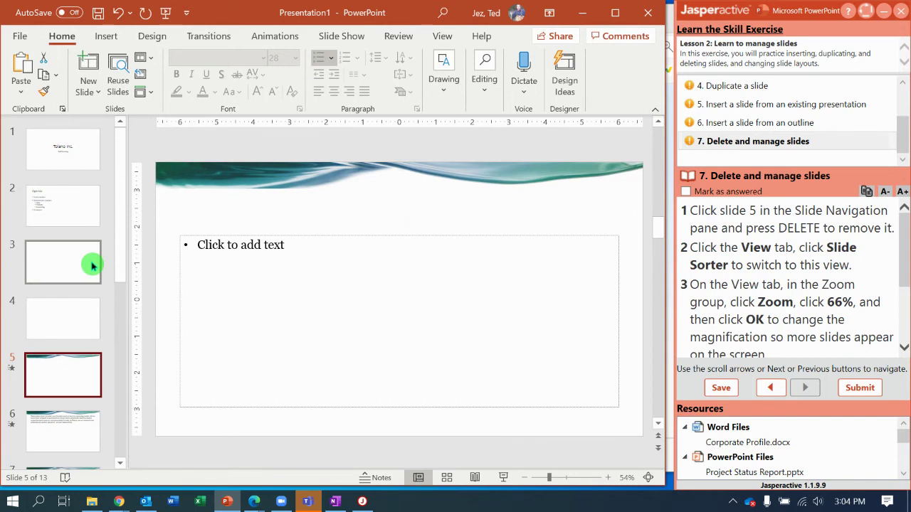
Step: Switch the presentation to Slide Sorter view
{"action": "left_click", "coordinate": [442, 37]}
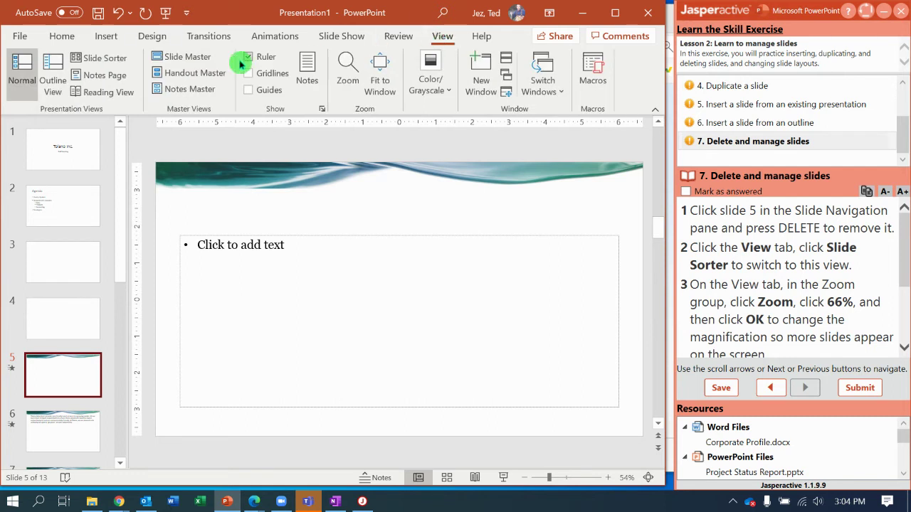
{"action": "left_click", "coordinate": [112, 62]}
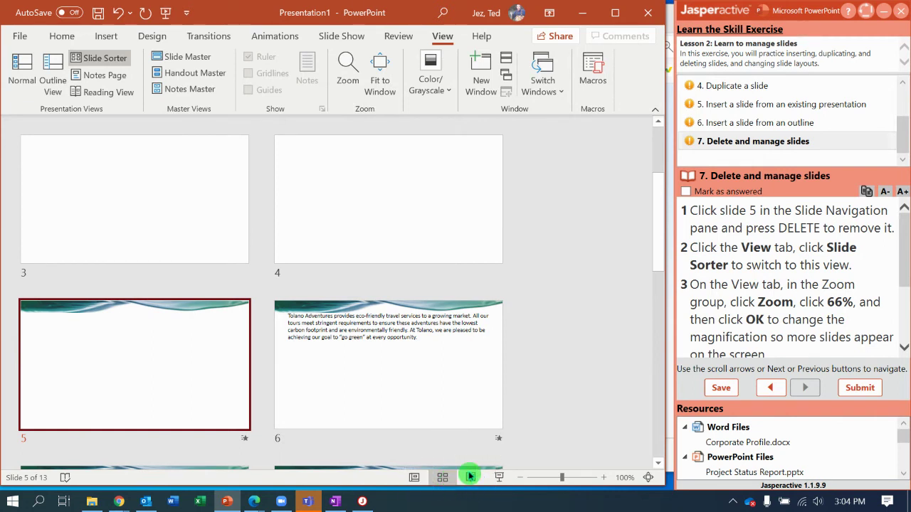
{"action": "left_click", "coordinate": [524, 478]}
{"action": "left_click", "coordinate": [523, 479]}
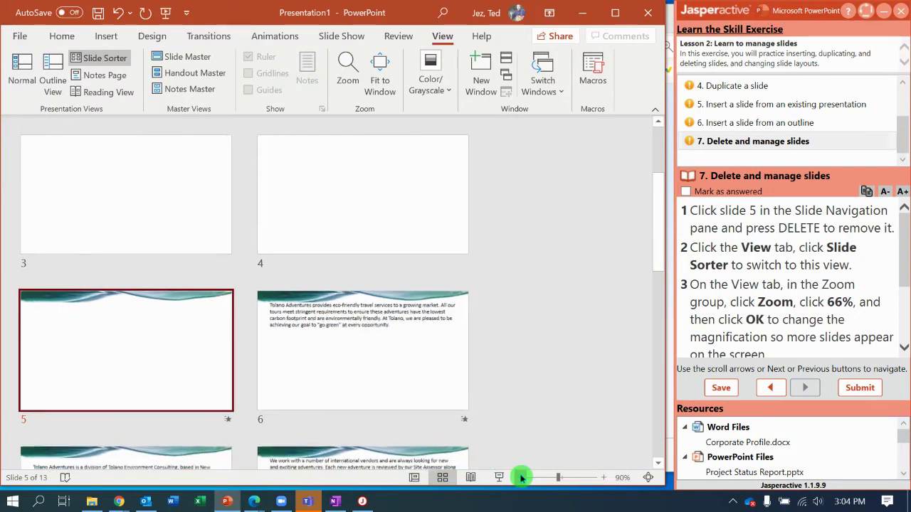
{"action": "left_click", "coordinate": [522, 478]}
{"action": "left_click", "coordinate": [522, 478]}
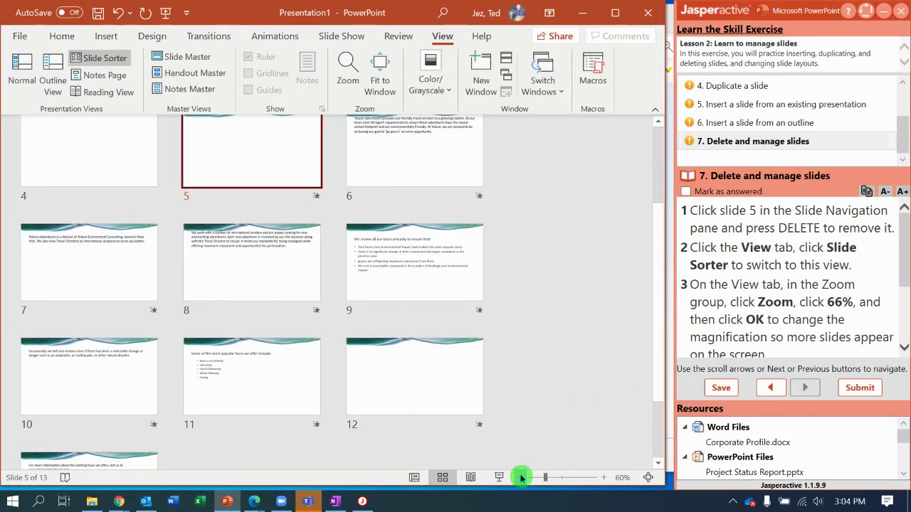
{"action": "mouse_move", "coordinate": [661, 366]}
{"action": "left_mouse_down"}
{"action": "mouse_move", "coordinate": [673, 236]}
{"action": "mouse_move", "coordinate": [655, 368]}
{"action": "mouse_move", "coordinate": [657, 354]}
{"action": "left_mouse_up"}
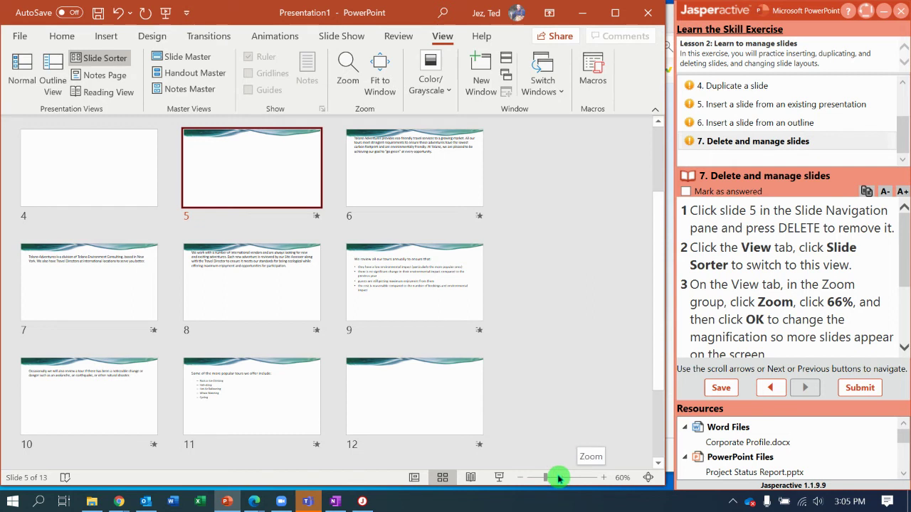
{"action": "left_click", "coordinate": [603, 480]}
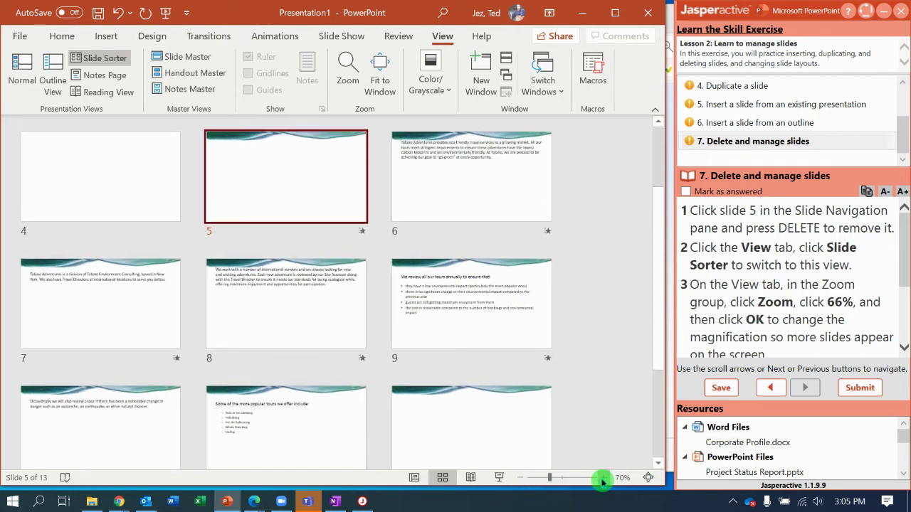
{"action": "left_click_drag", "start_coordinate": [550, 479], "coordinate": [543, 477]}
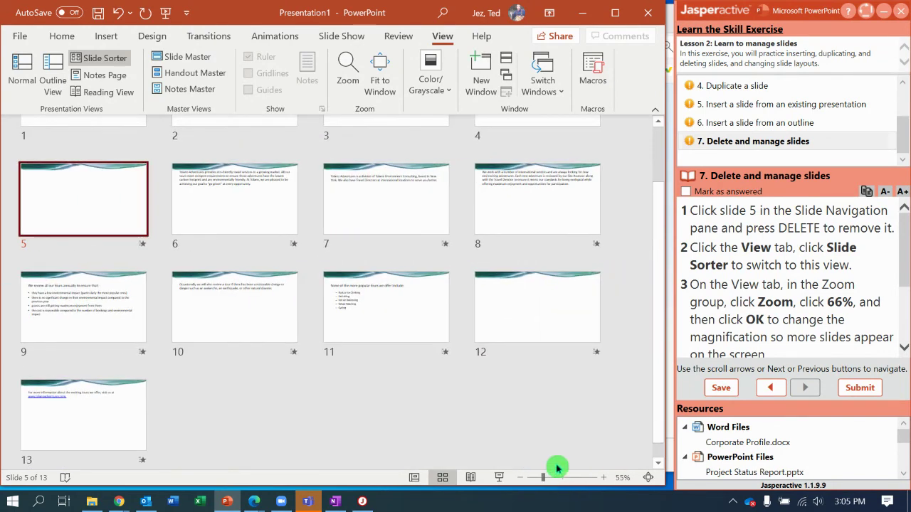
Step: Set the Slide Sorter magnification to 66%
{"action": "left_click", "coordinate": [622, 480]}
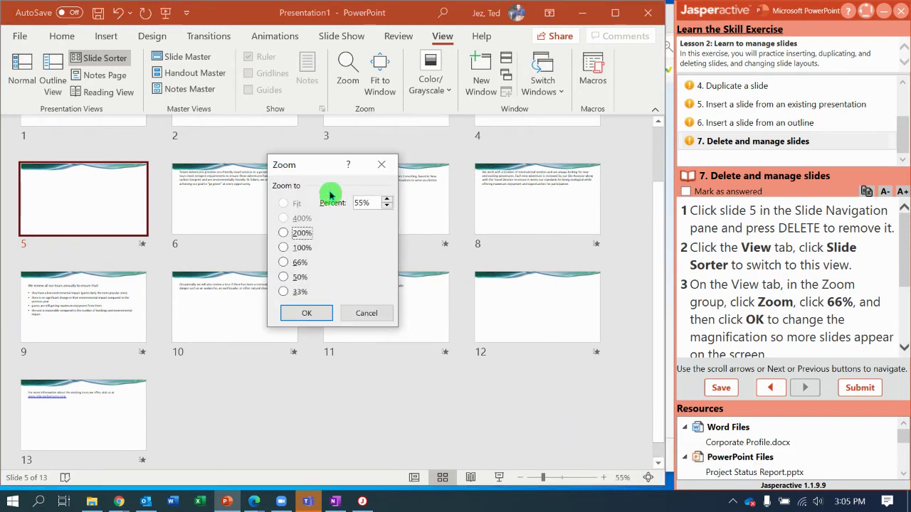
{"action": "left_click_drag", "start_coordinate": [372, 202], "coordinate": [347, 206]}
{"action": "type", "text": "66"}
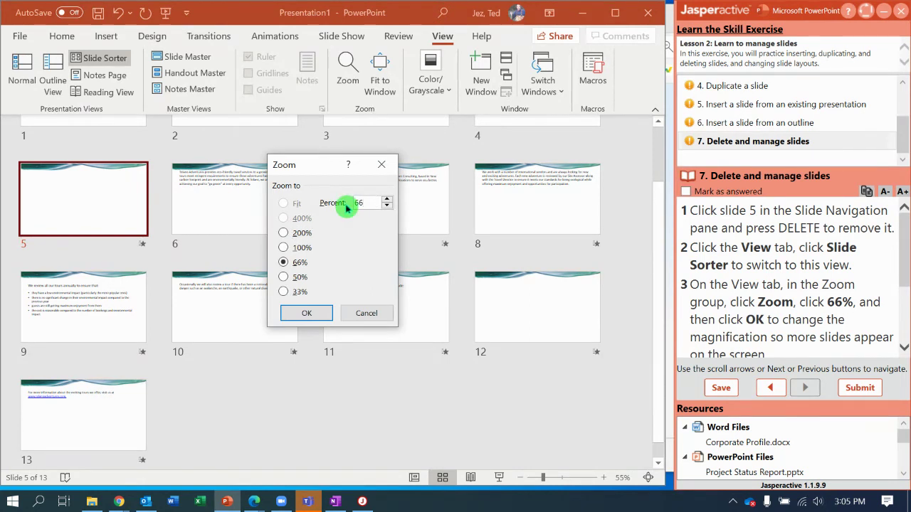
{"action": "left_click", "coordinate": [311, 315]}
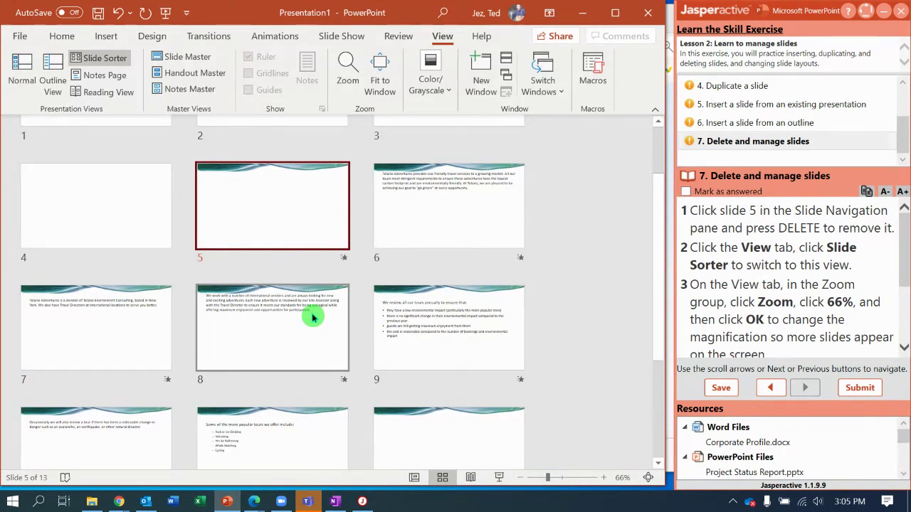
Step: Delete slides 5 through 9 together in Slide Sorter view
{"action": "left_click_drag", "start_coordinate": [904, 264], "coordinate": [906, 324]}
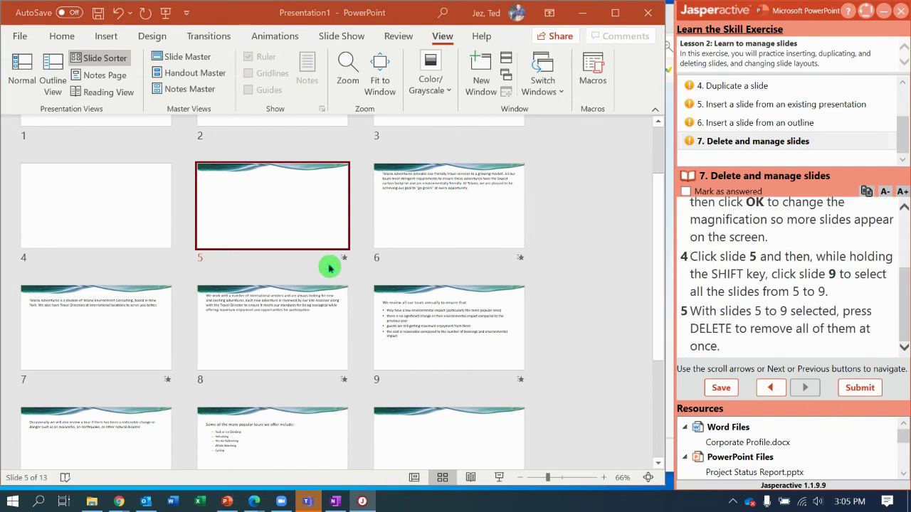
{"action": "left_click", "coordinate": [304, 222]}
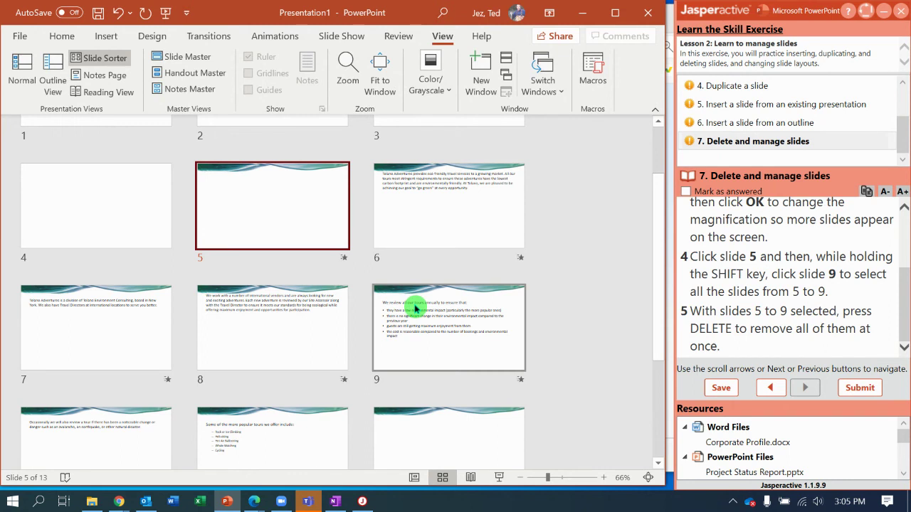
{"action": "left_click", "coordinate": [416, 308], "text": "shift"}
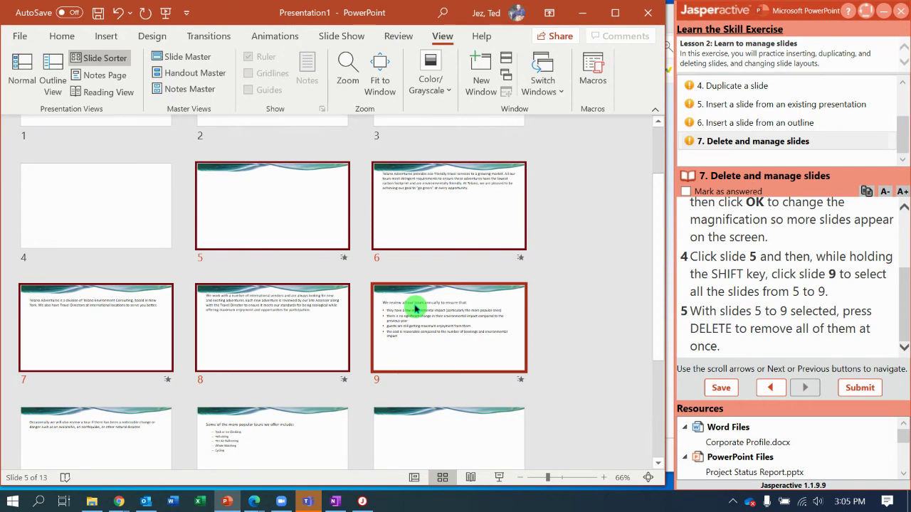
{"action": "key", "text": "Delete"}
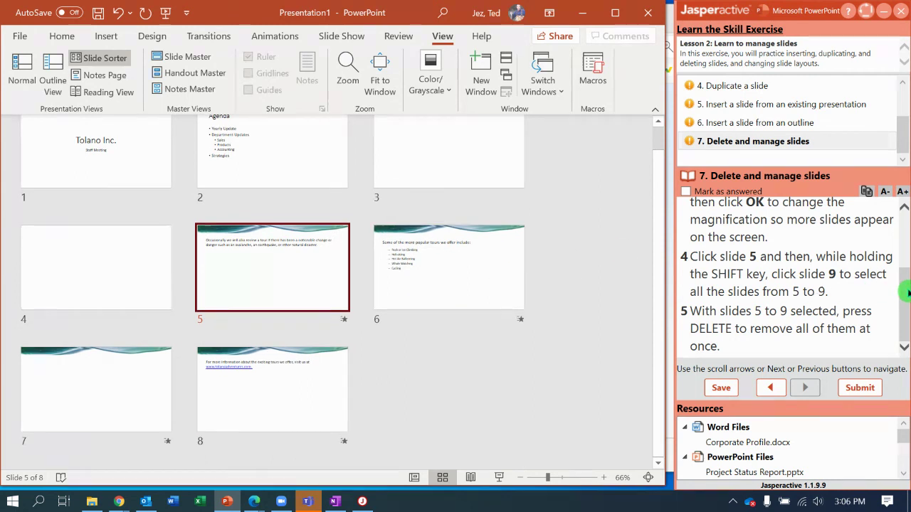
Step: Submit the completed Lesson 2 exercise results for scoring
{"action": "left_click", "coordinate": [906, 304]}
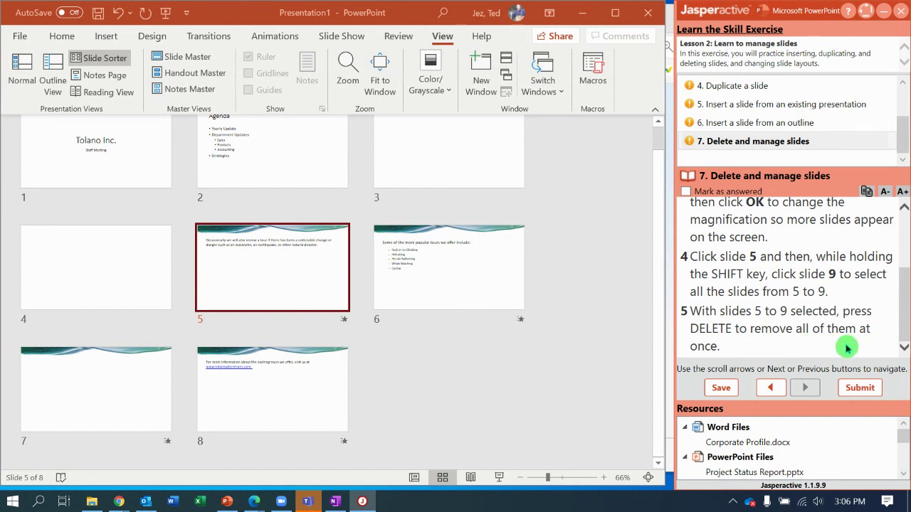
{"action": "left_click", "coordinate": [859, 389]}
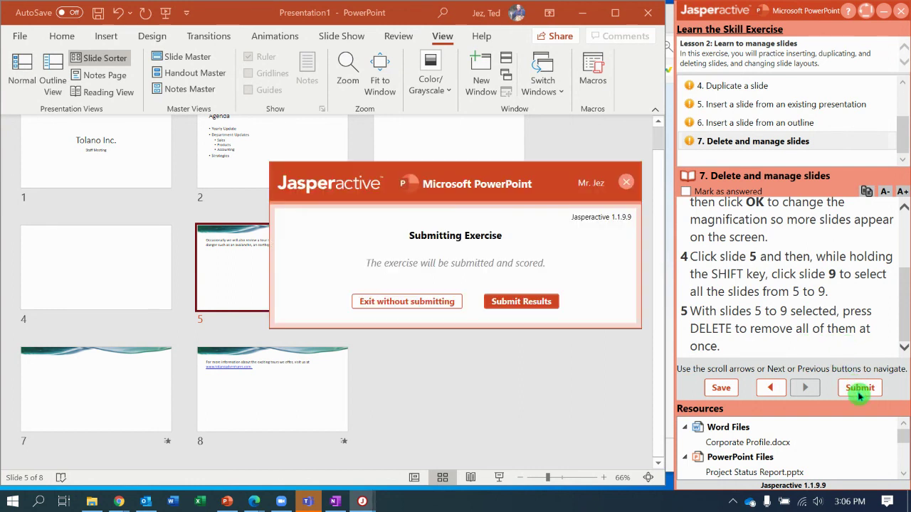
{"action": "left_click", "coordinate": [512, 306]}
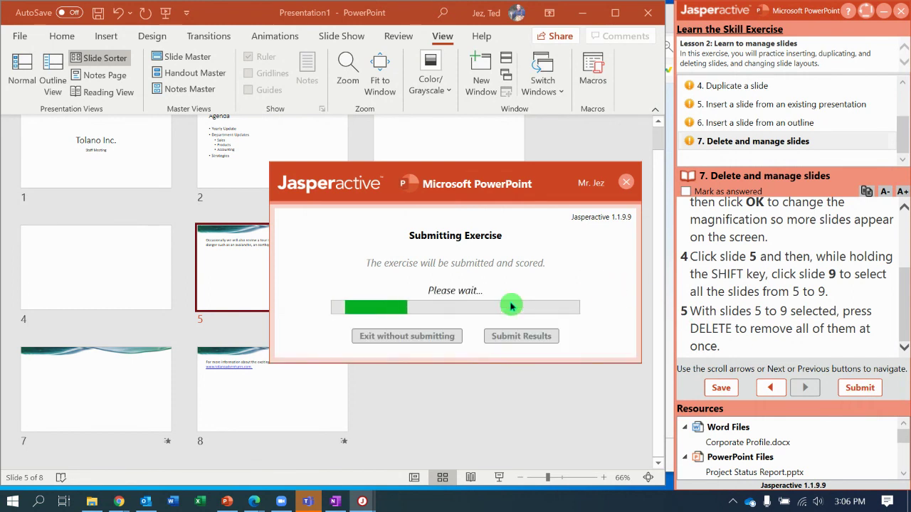